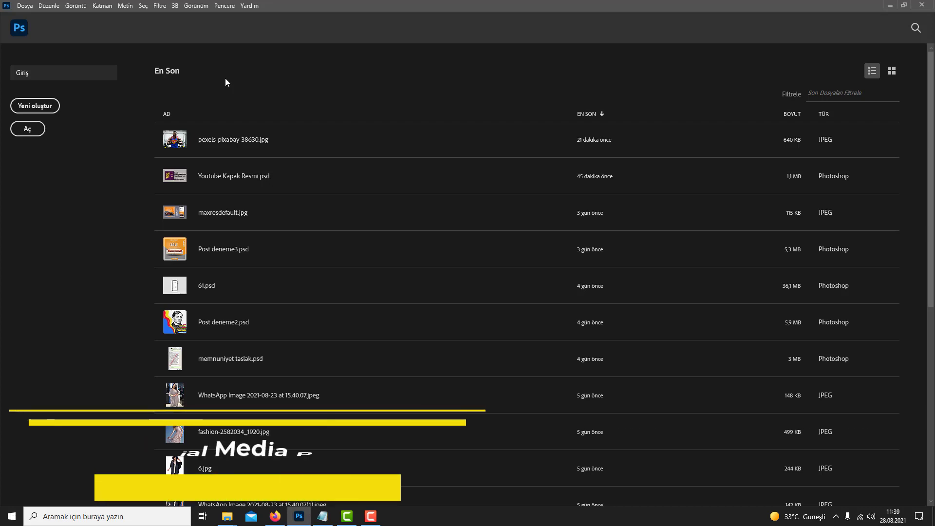
Create a new 1080×1080 square document and unlock its background layer
click(44, 105)
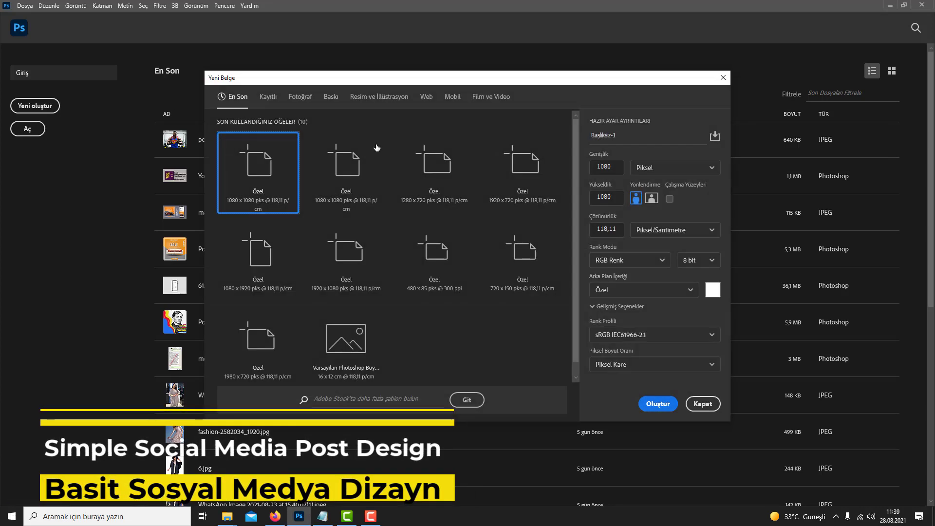
double_click(267, 167)
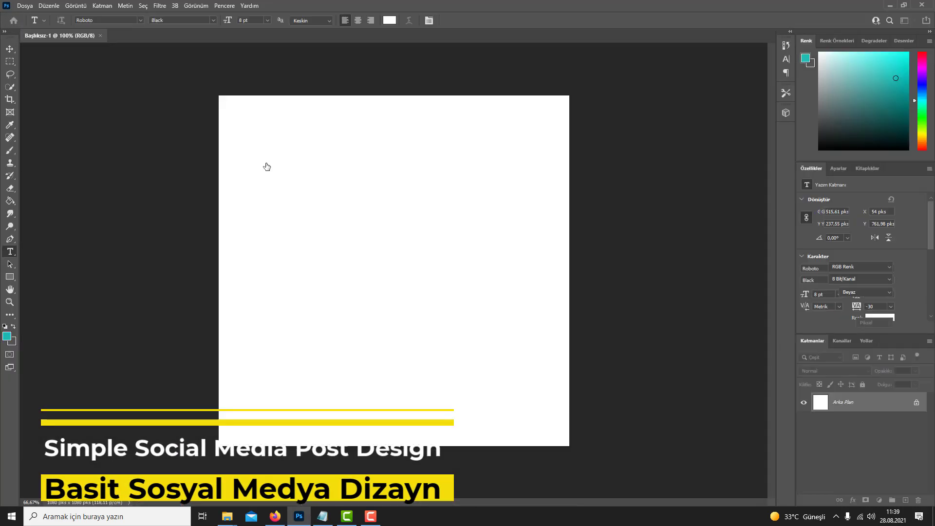
double_click(879, 410)
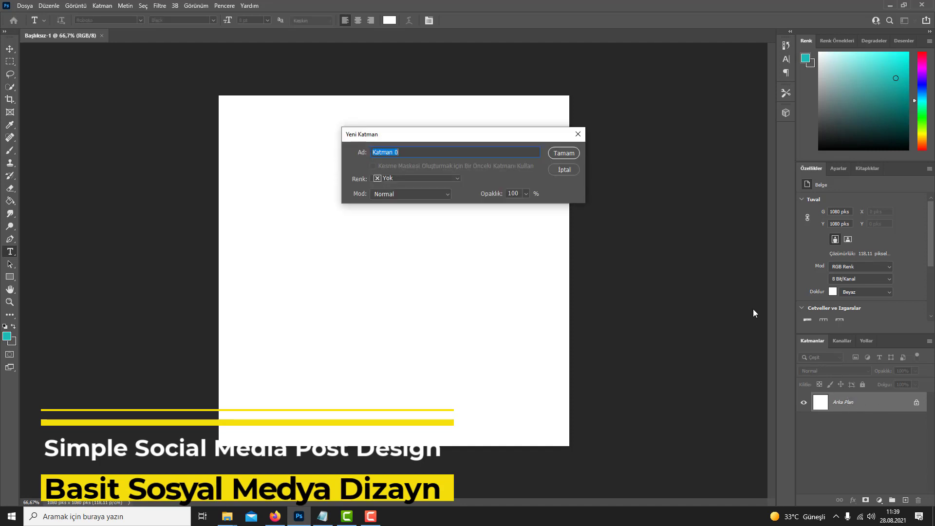
click(567, 154)
Drag the Screenshot photo from the İndirilenler folder onto the canvas
click(835, 456)
mouse_move(227, 516)
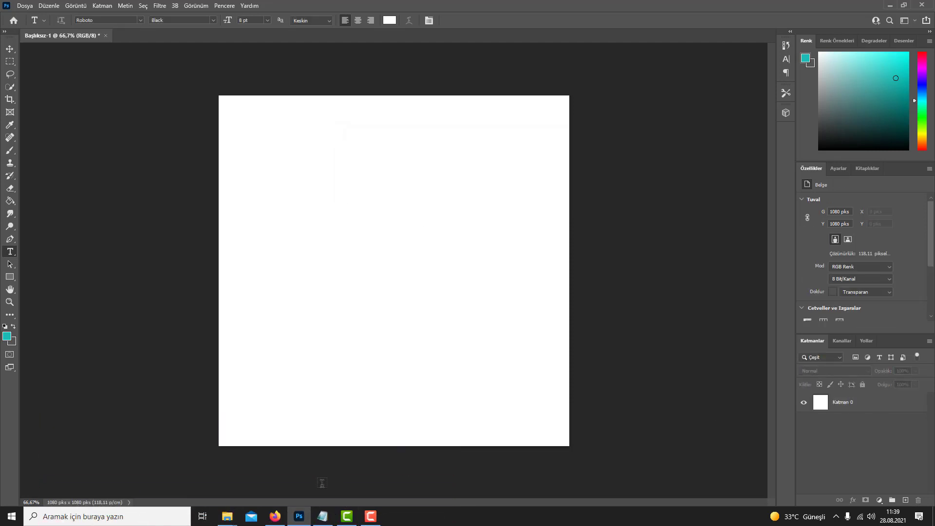
click(256, 478)
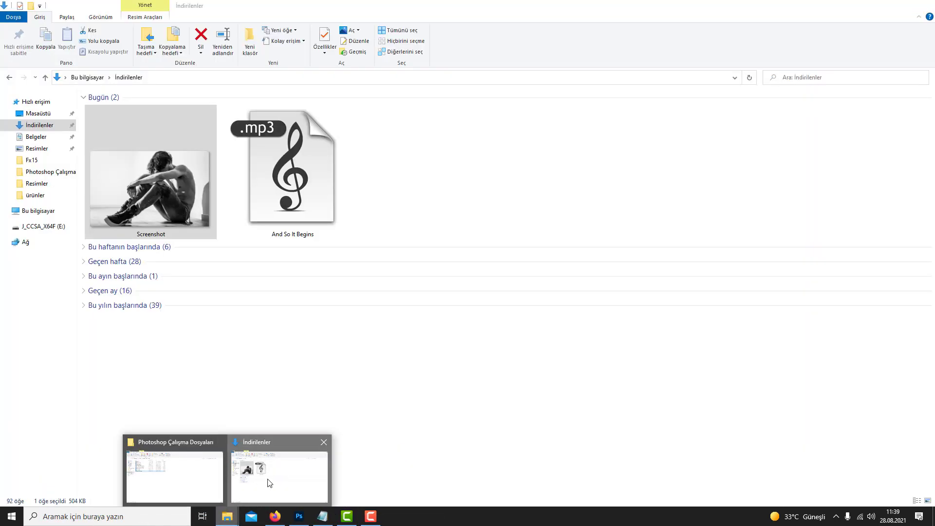
mouse_move(183, 204)
mouse_down()
mouse_move(304, 503)
mouse_move(359, 244)
mouse_up()
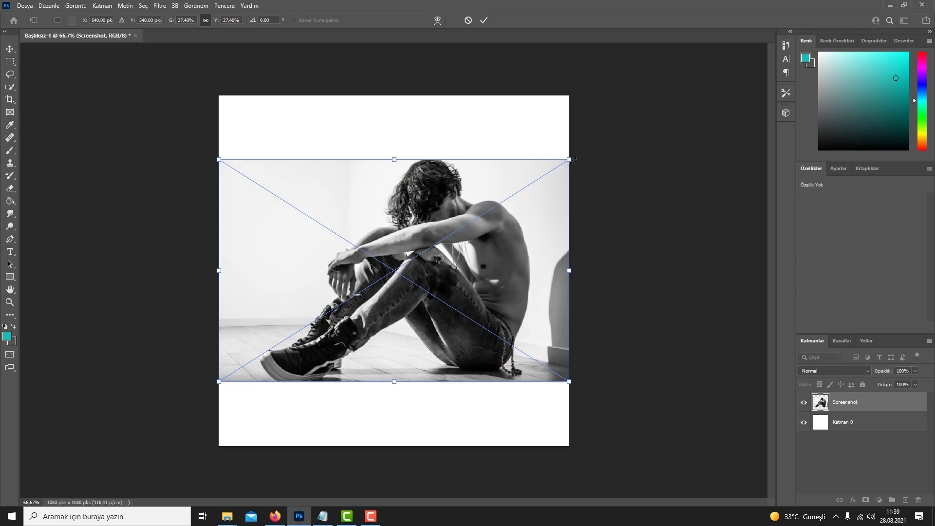
Scale the Screenshot photo up to fill the canvas, commit, and shift it slightly left
drag(569, 160, 673, 66)
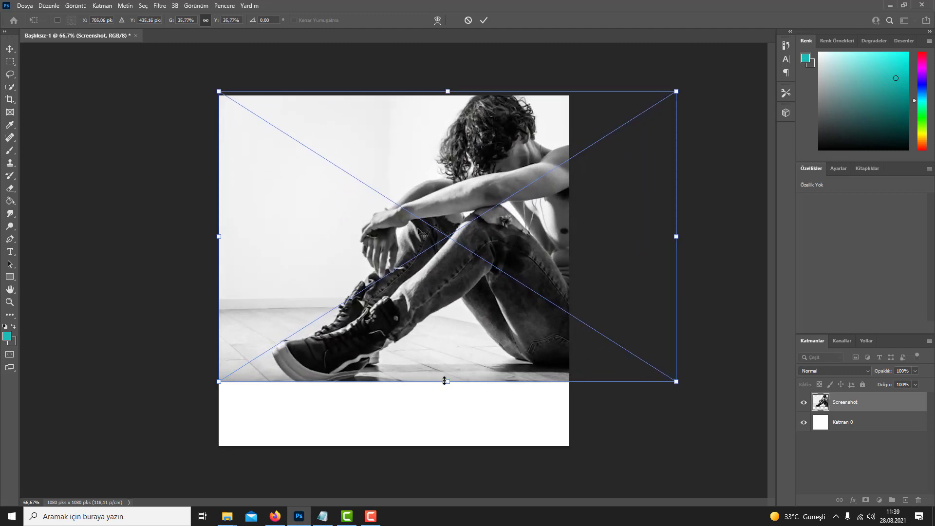
drag(444, 380, 447, 445)
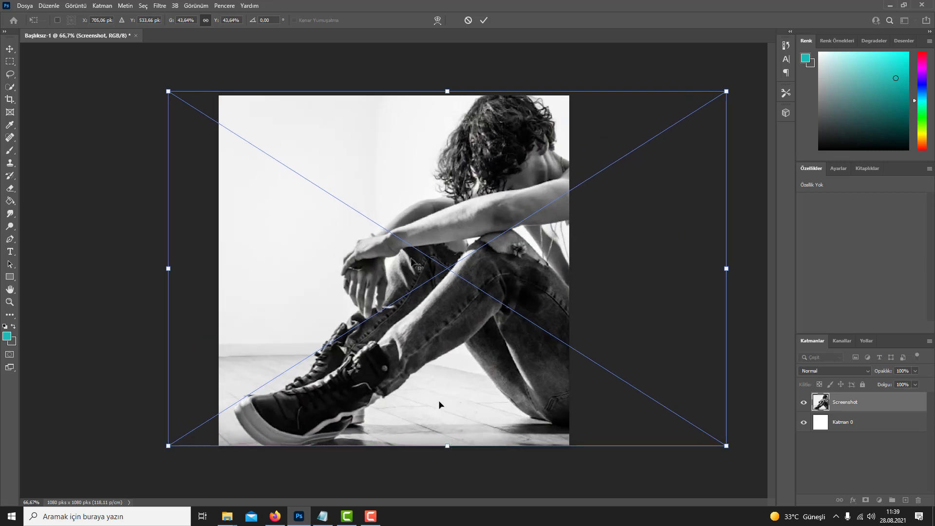
drag(439, 405, 421, 403)
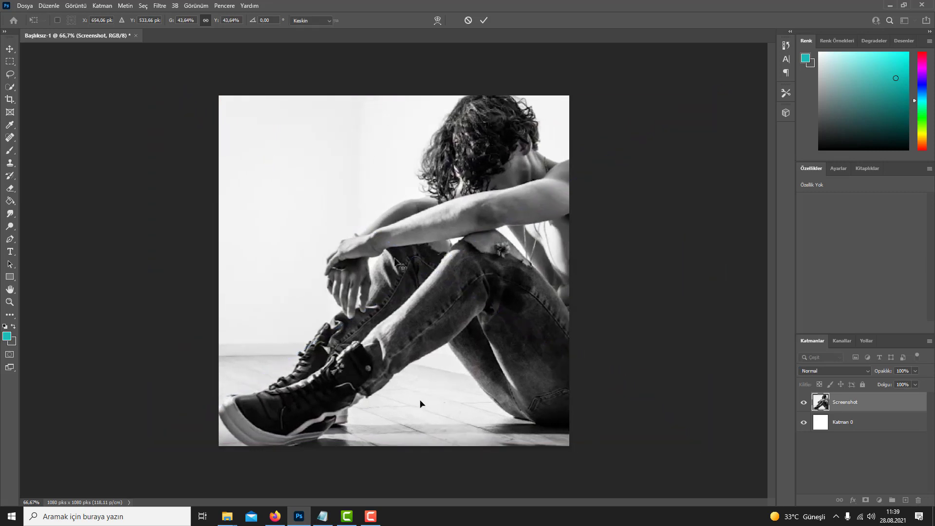
key(Return)
key(t)
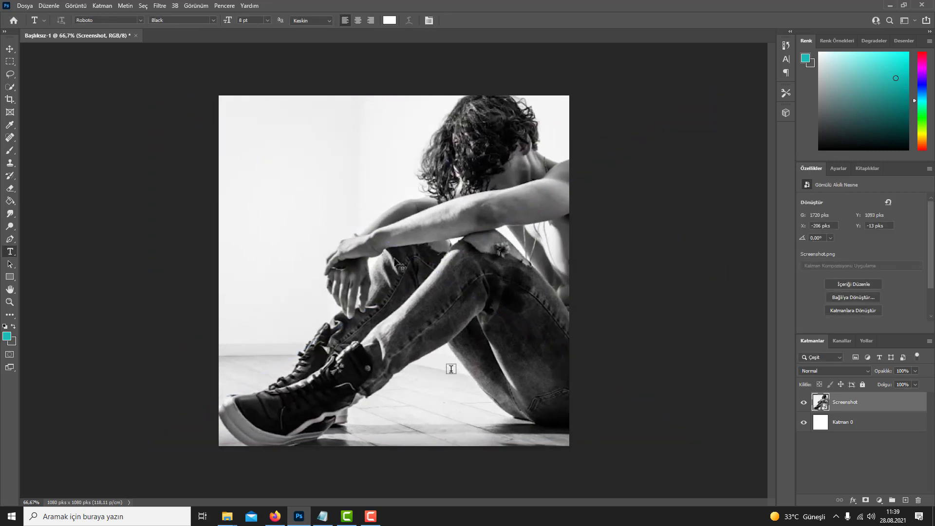
key(v)
drag(448, 368, 436, 368)
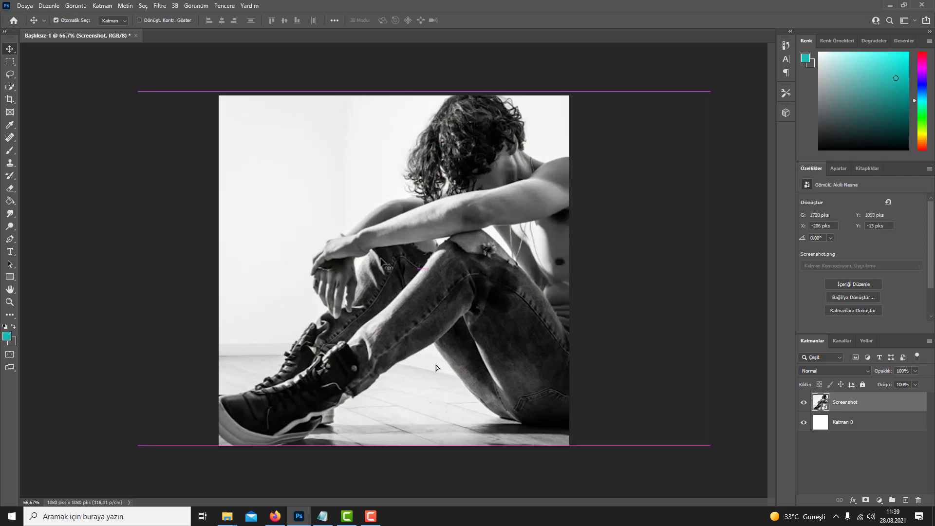
Add a red #f40d2e solid colour fill layer above the base layer
click(853, 426)
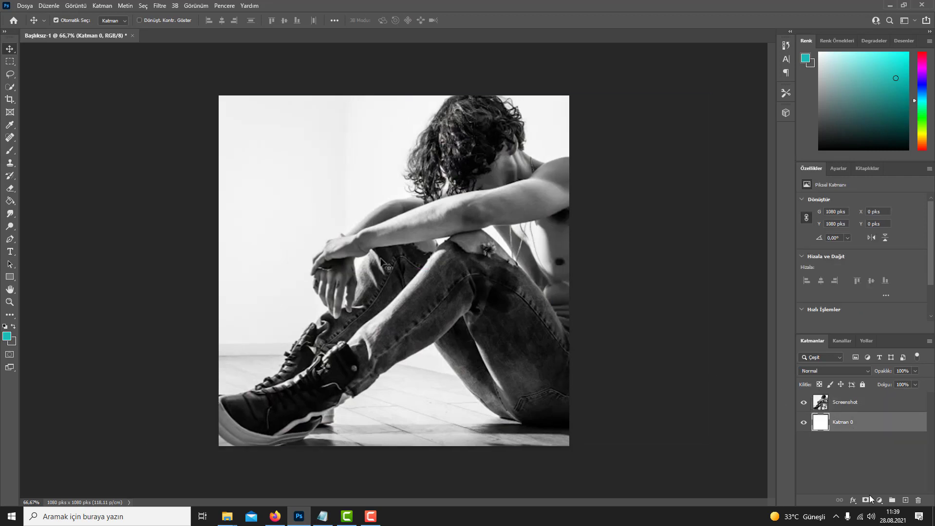
click(879, 500)
key(Escape)
drag(194, 308, 194, 295)
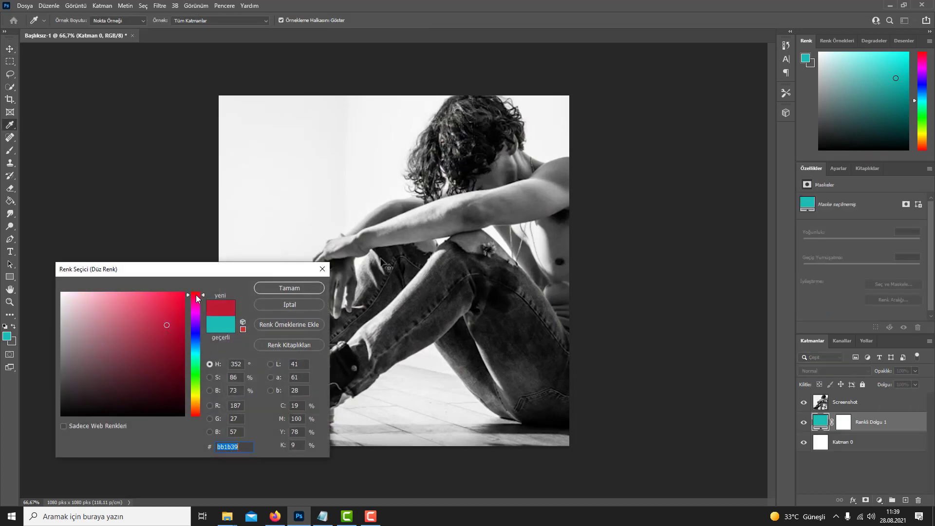
click(176, 298)
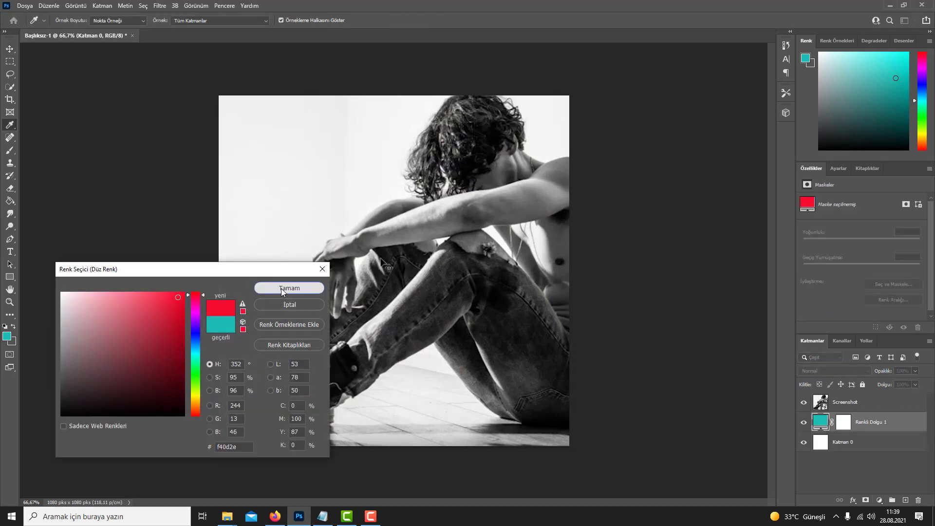
click(283, 288)
Set the photo layer's blend mode to Doğrusal Yanma (Linear Burn)
click(845, 402)
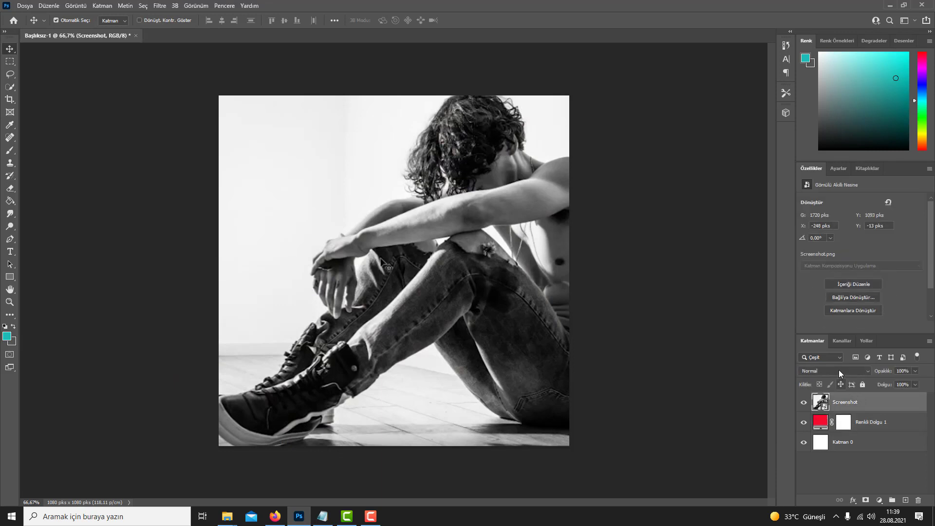
click(838, 370)
click(822, 316)
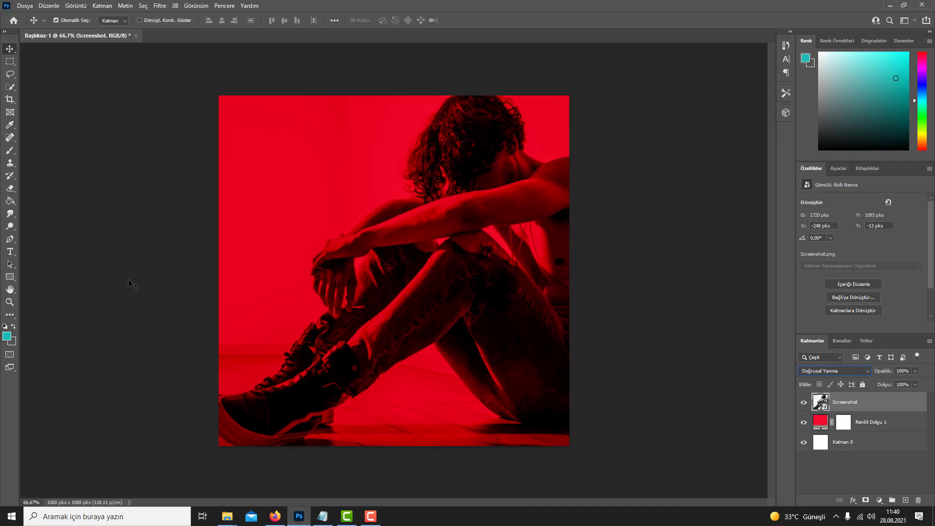
click(10, 62)
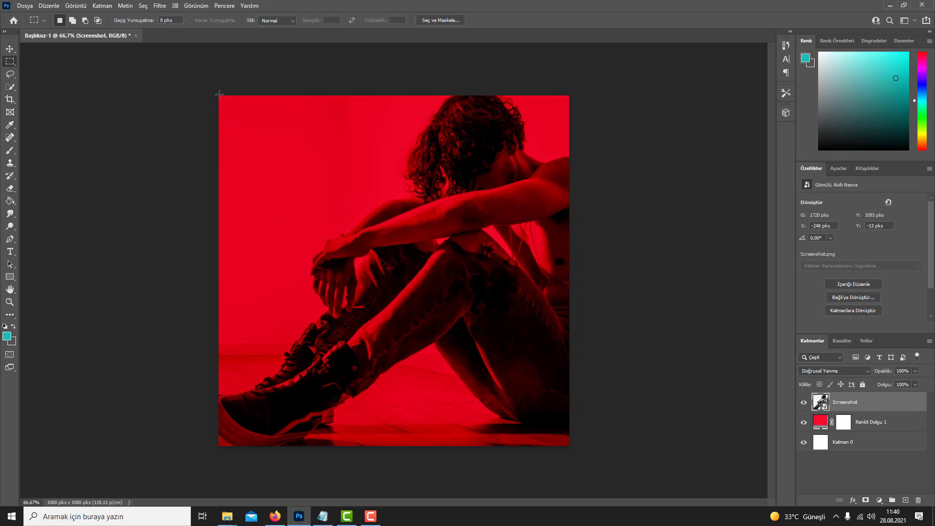
Select the canvas's left portion and fill it with a canvas-sampled red #e60020 solid colour layer
drag(220, 94, 381, 476)
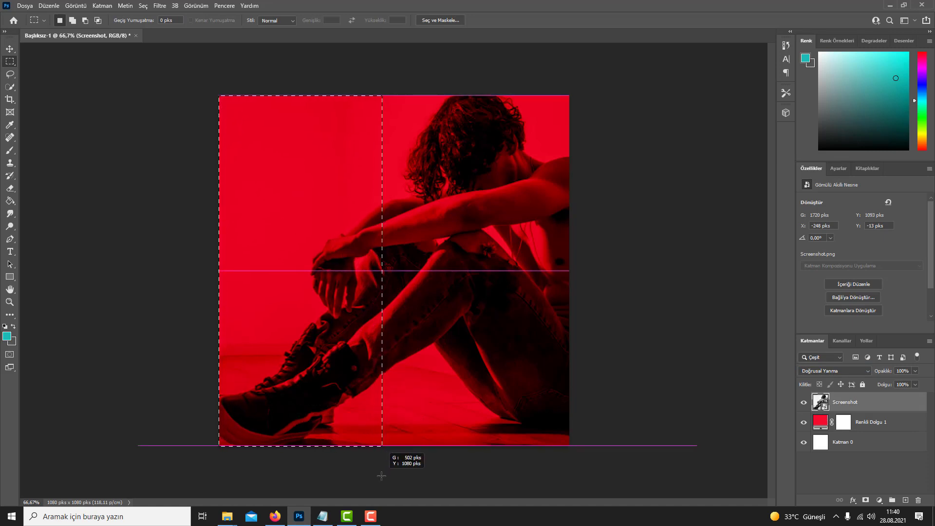
drag(381, 476, 386, 476)
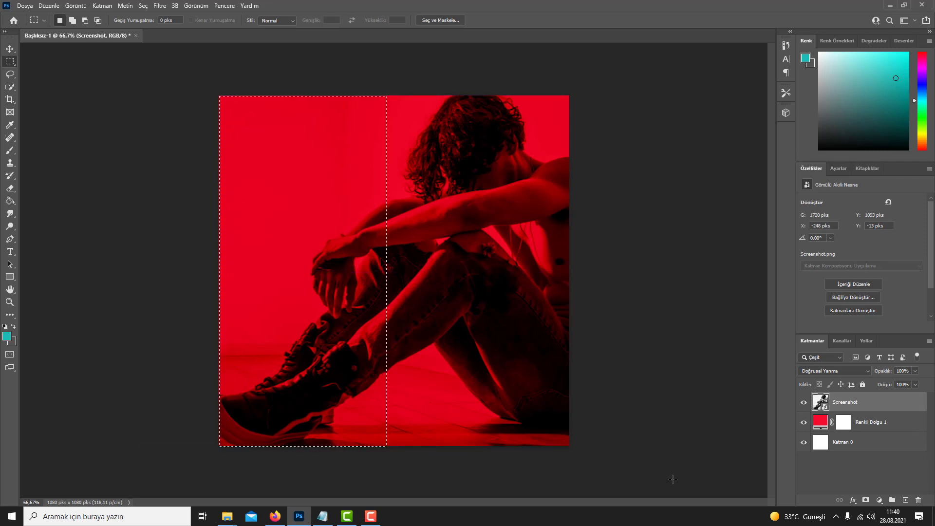
click(880, 500)
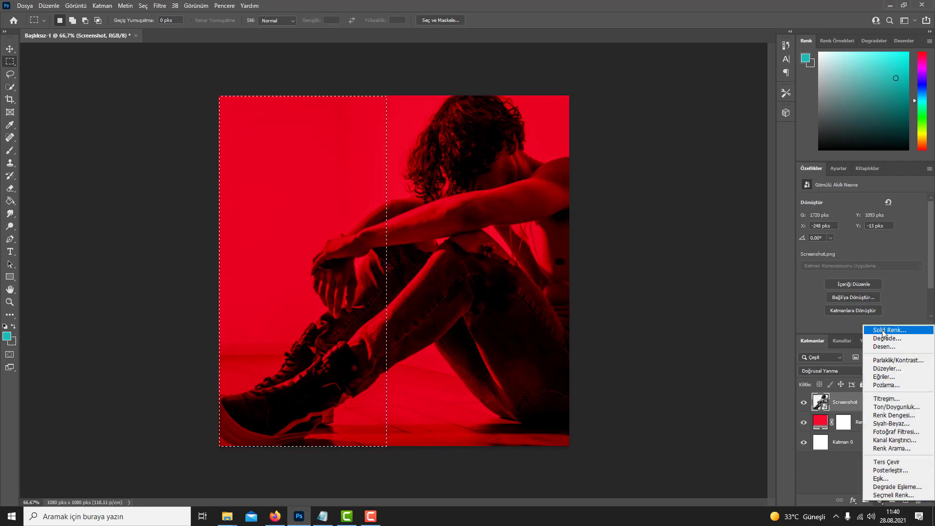
click(883, 330)
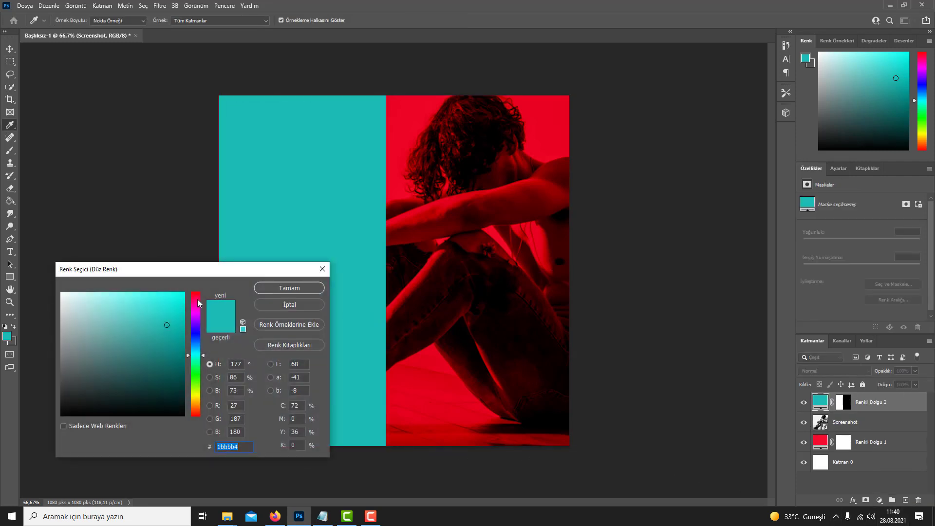
click(437, 346)
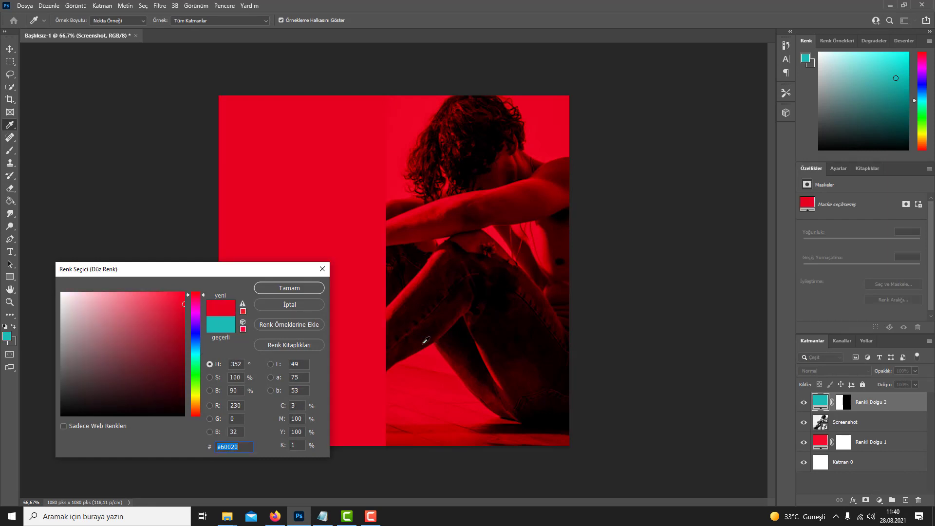
click(290, 288)
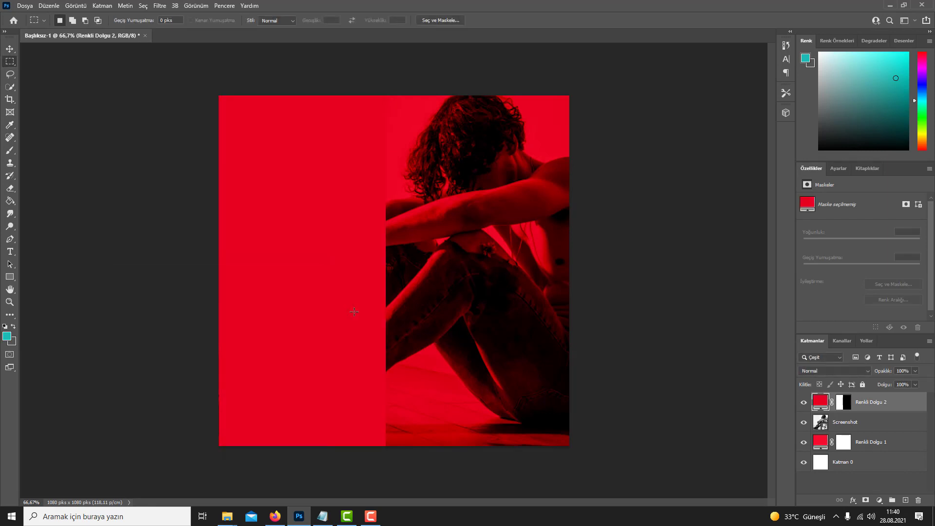
Select a thin vertical strip beside the red panel and fill it with a white solid colour layer
key(t)
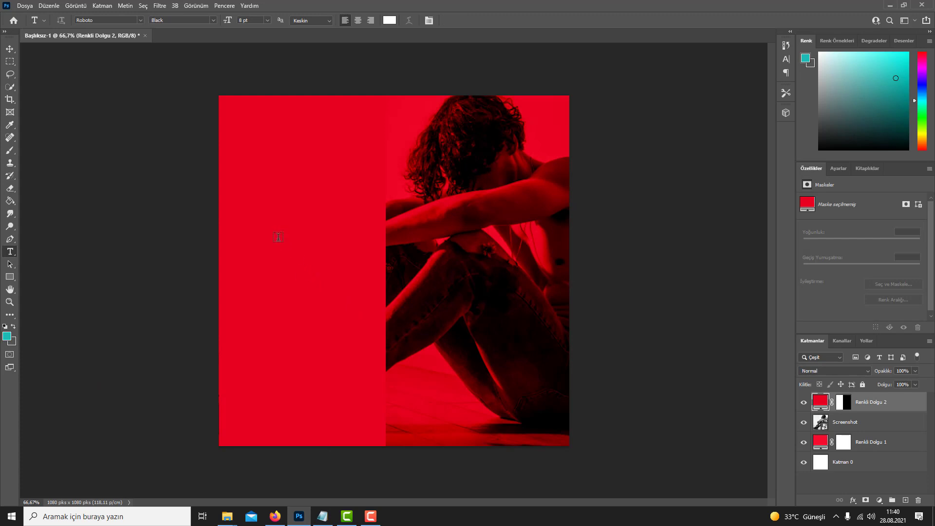
click(10, 62)
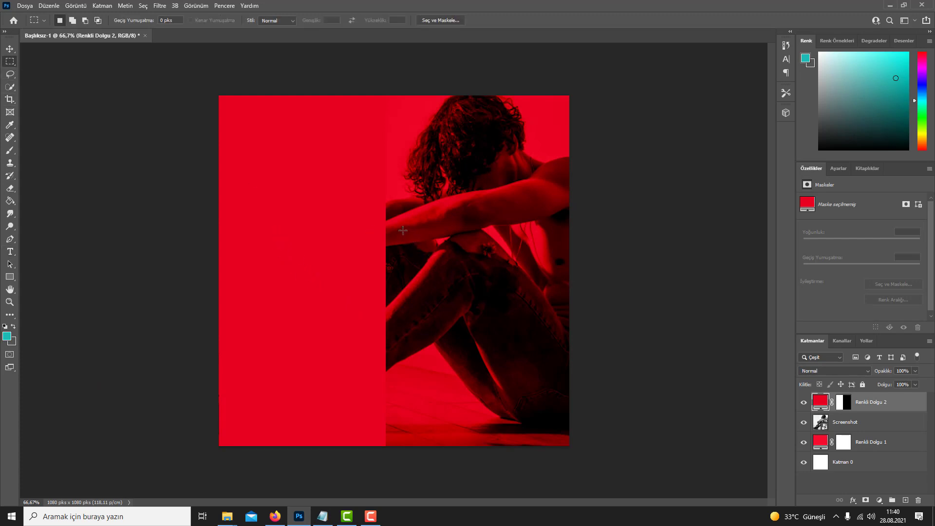
drag(403, 230, 409, 471)
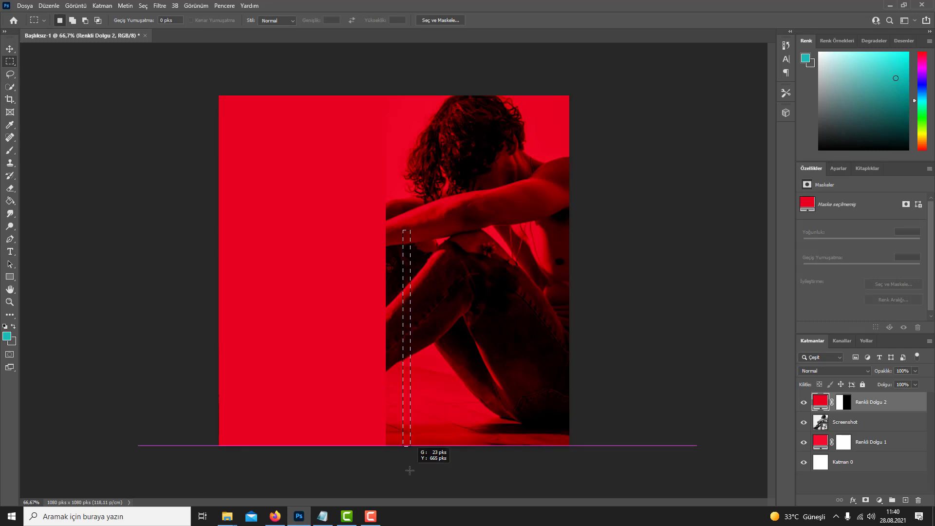
drag(410, 470, 409, 471)
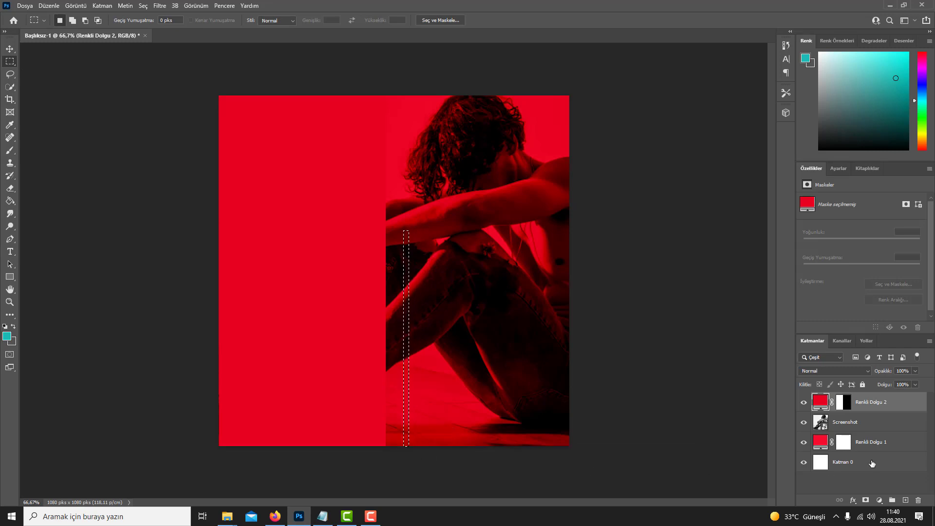
click(879, 500)
click(889, 329)
drag(103, 301, 62, 293)
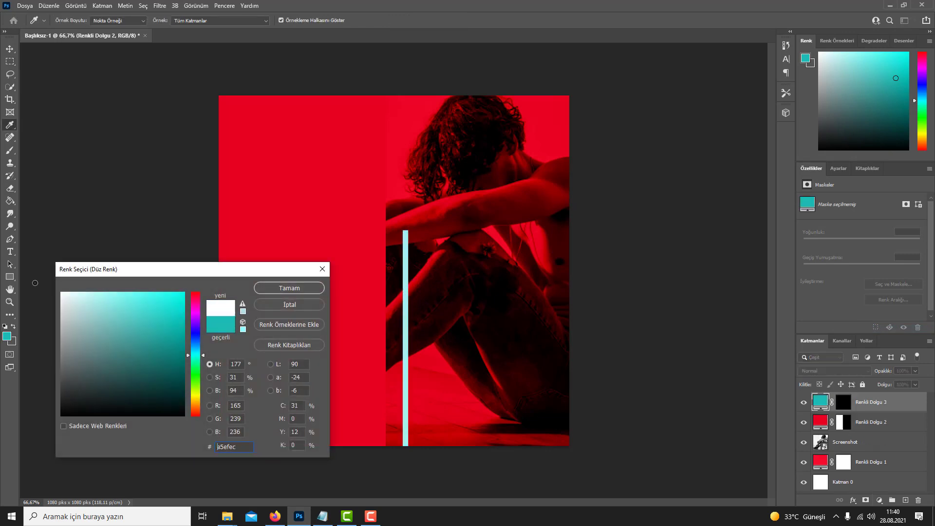
click(280, 288)
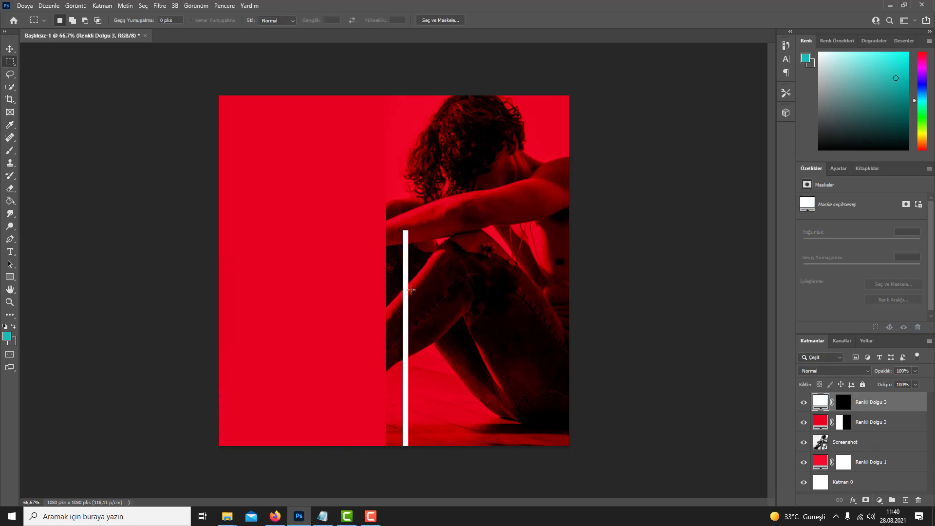
Try resizing the white line with Free Transform, then cancel to keep it at 100%
key(v)
key(ctrl+t)
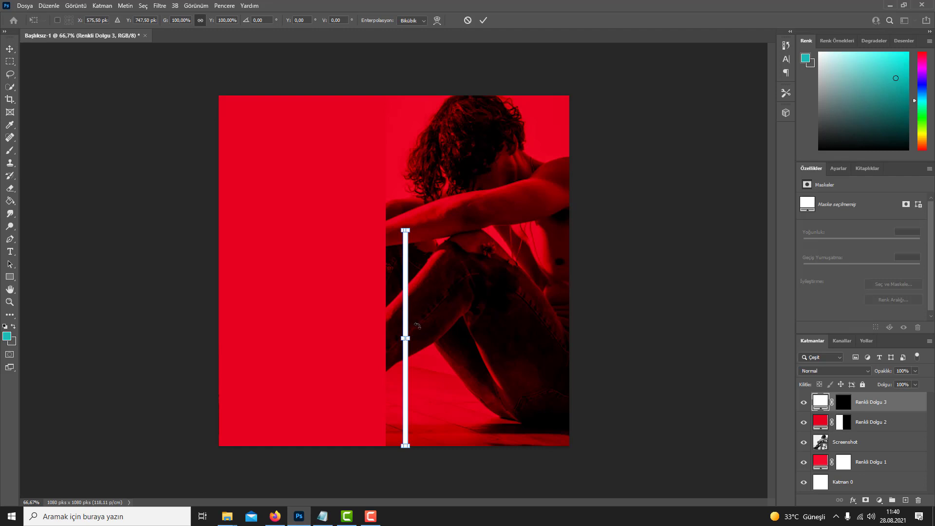
scroll(416, 337, up, 1)
scroll(415, 337, up, 1)
scroll(415, 337, up, 3)
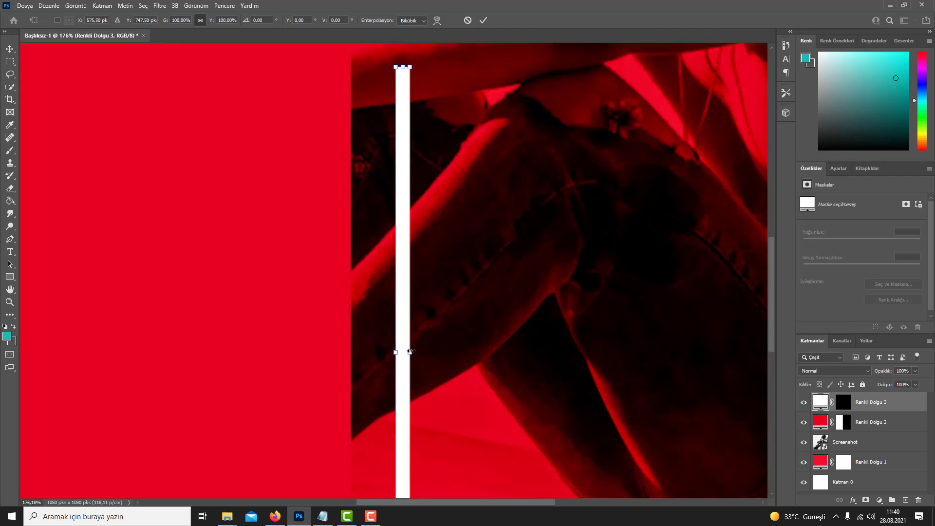
drag(410, 352, 410, 352)
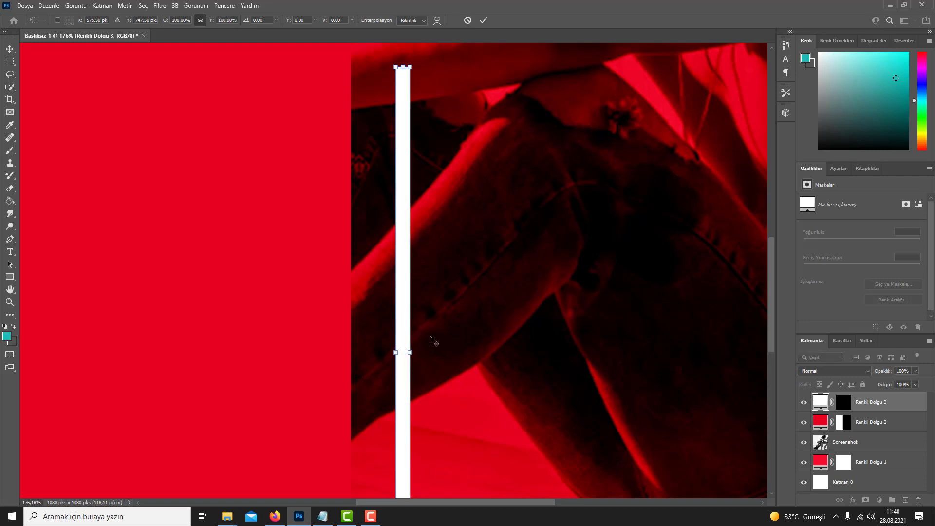
scroll(432, 341, down, 3)
scroll(432, 341, down, 2)
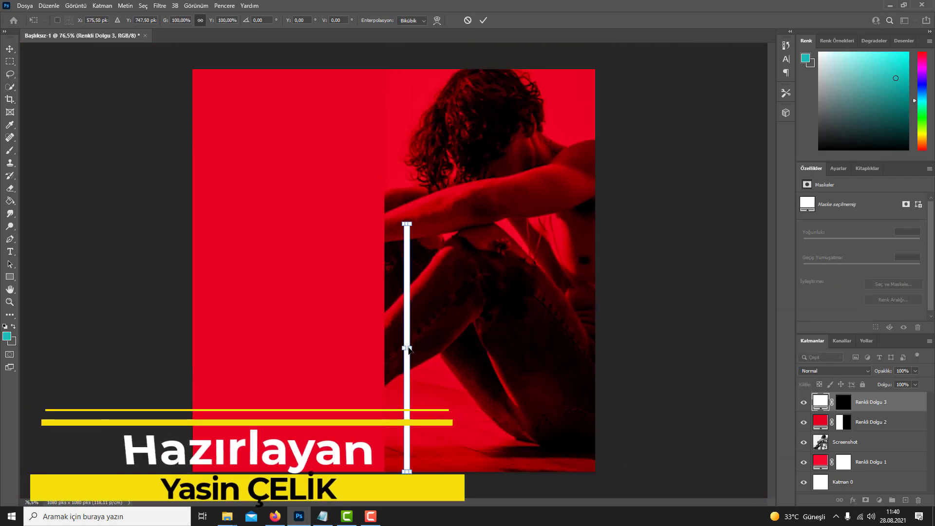
drag(411, 349, 412, 337)
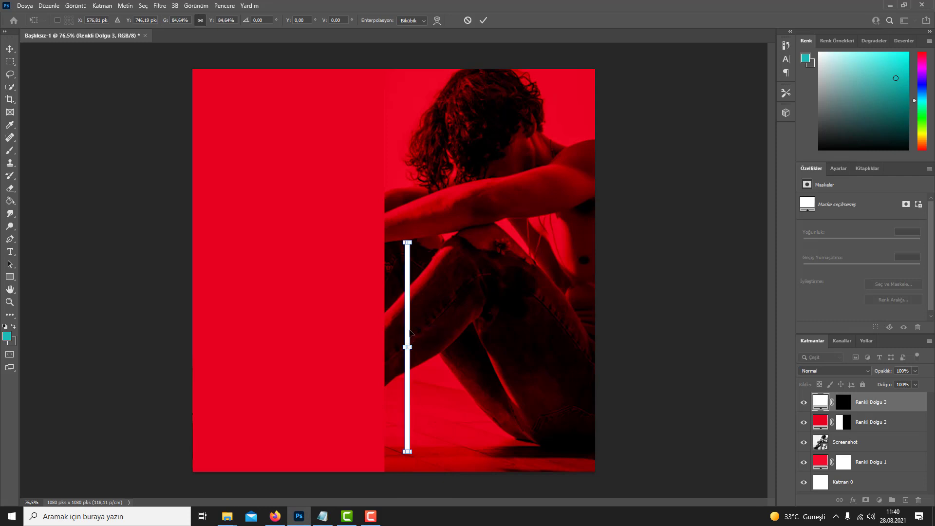
key(Escape)
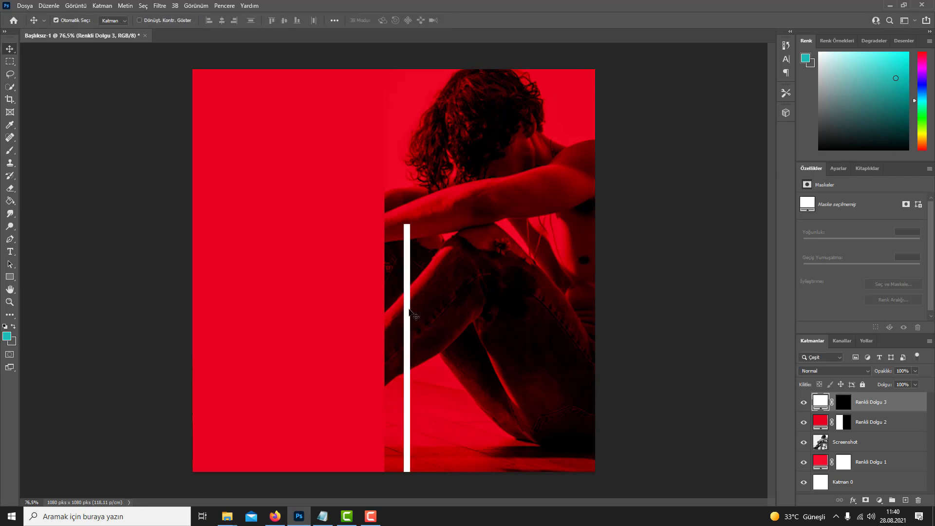
Move the white line up slightly, then delete its layer
drag(409, 311, 408, 291)
scroll(407, 291, up, 1)
scroll(407, 290, up, 1)
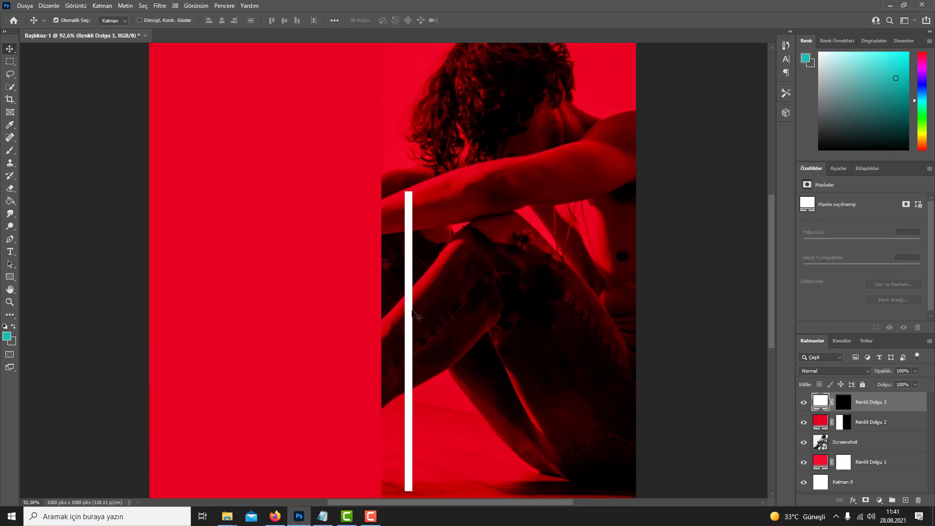
key(Delete)
scroll(413, 312, down, 1)
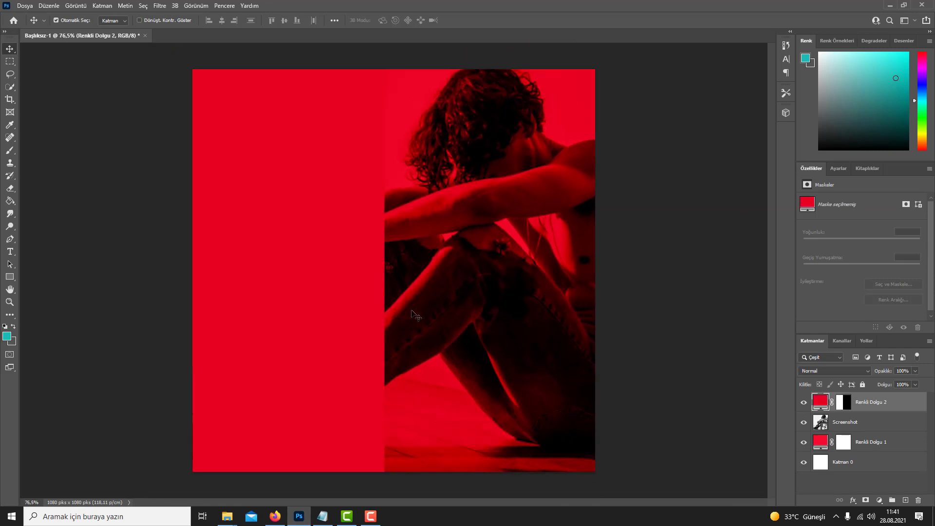
Fill a thin tall strip along the photo's left edge with a white ffffff fill layer
click(10, 61)
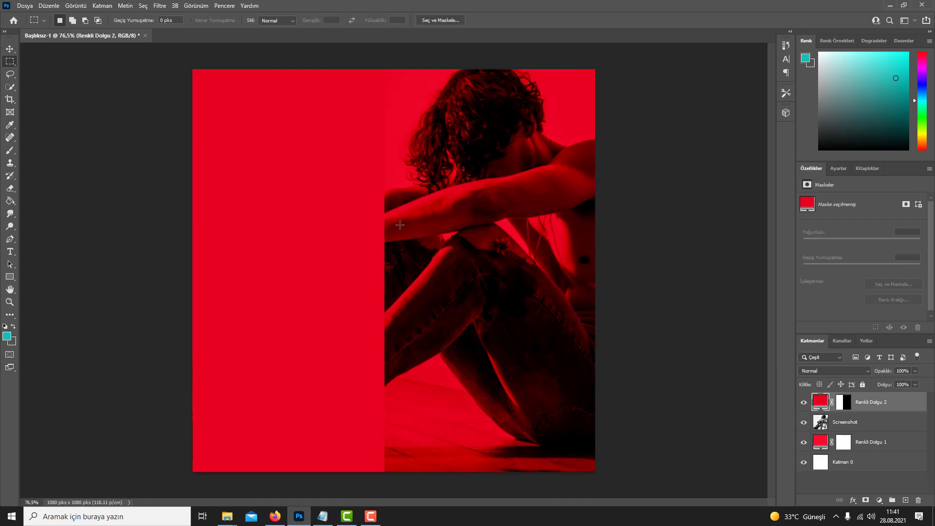
drag(393, 211, 396, 456)
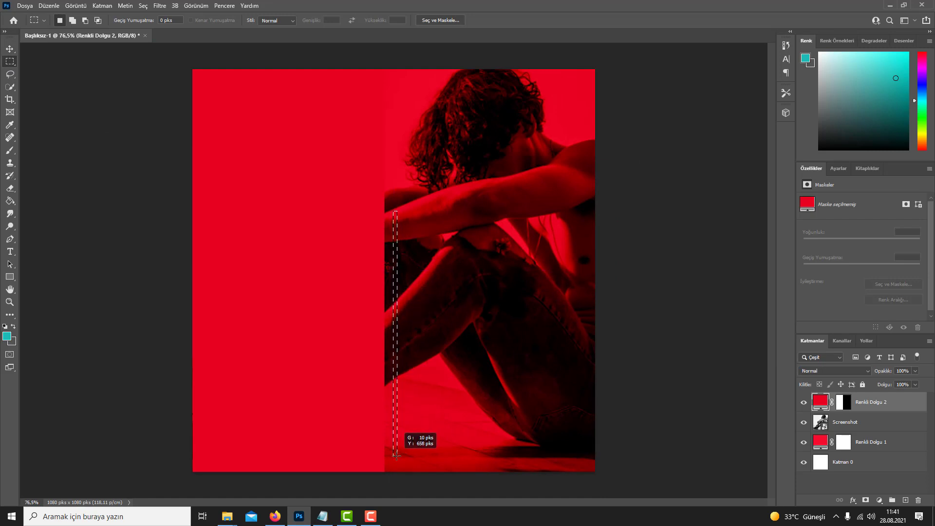
click(880, 500)
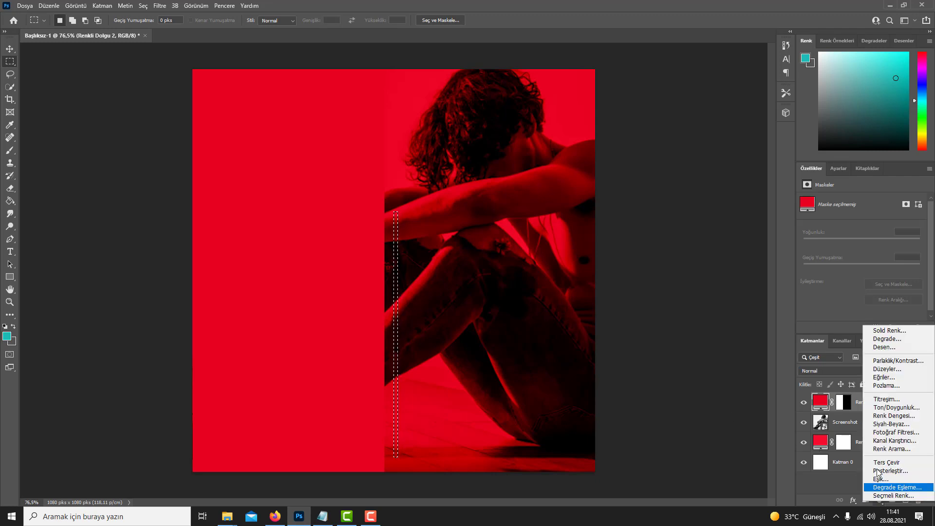
click(889, 331)
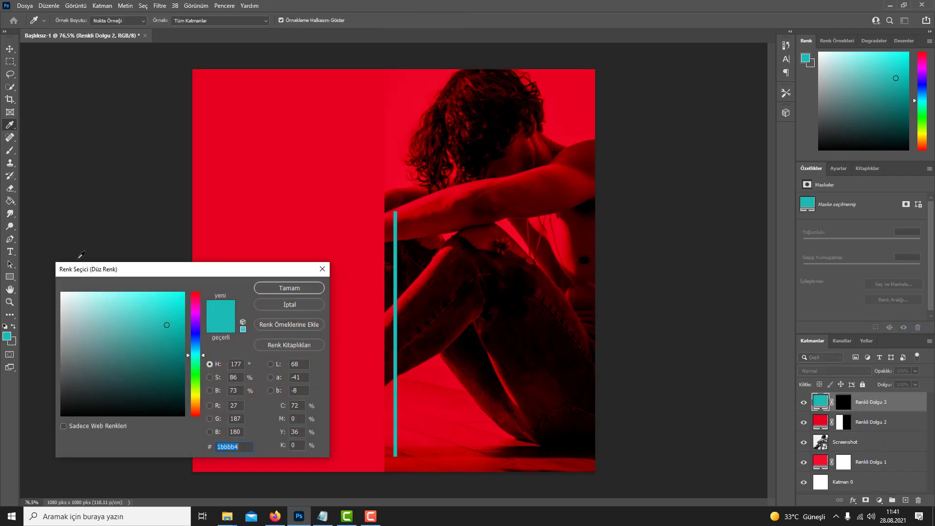
text(ffffff)
click(286, 287)
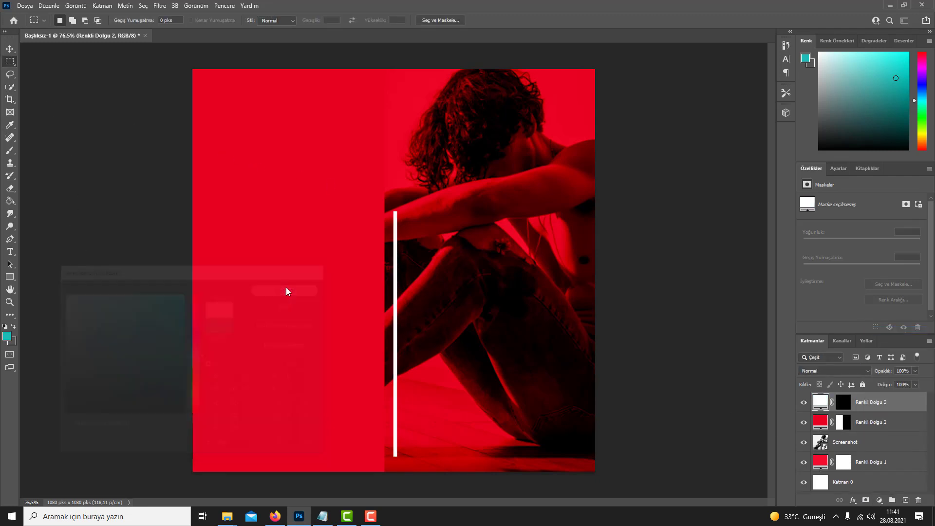
Type the headline 'BİRAZ DÜŞÜN !' in the upper red panel
key(t)
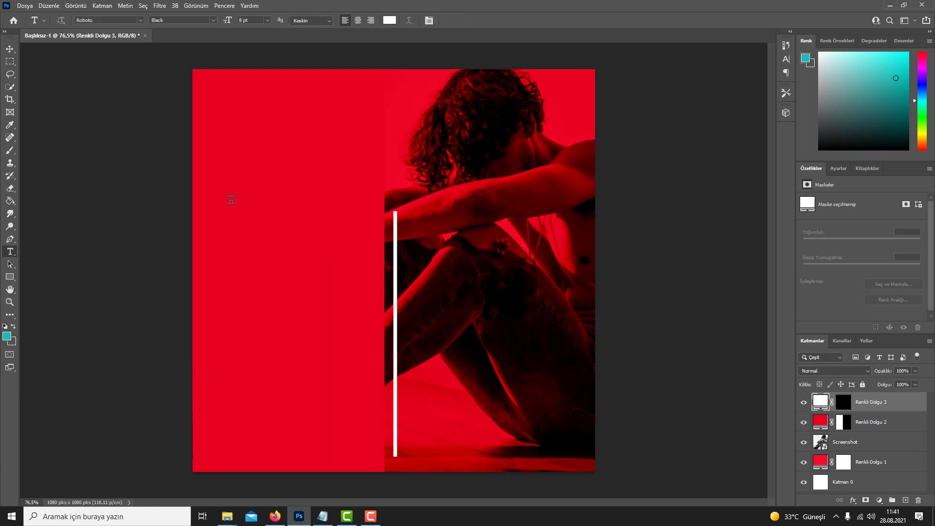
click(213, 195)
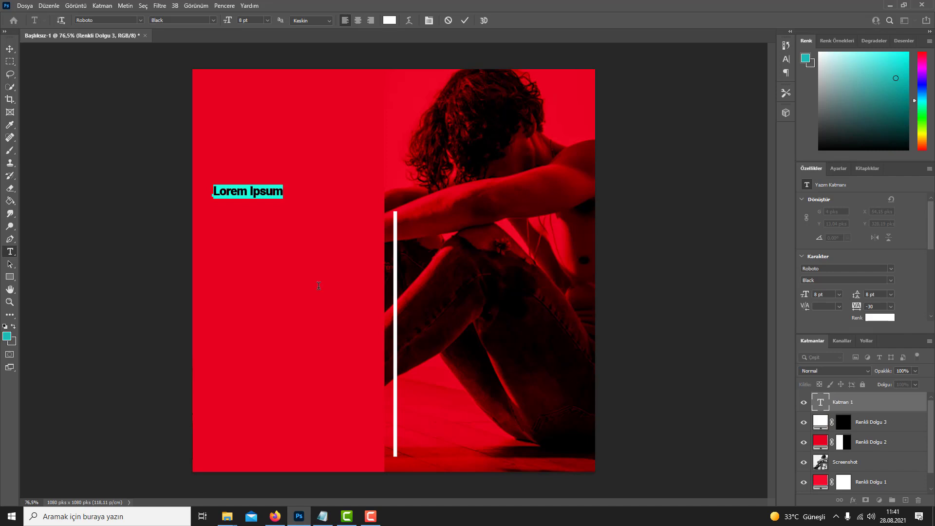
text(B)
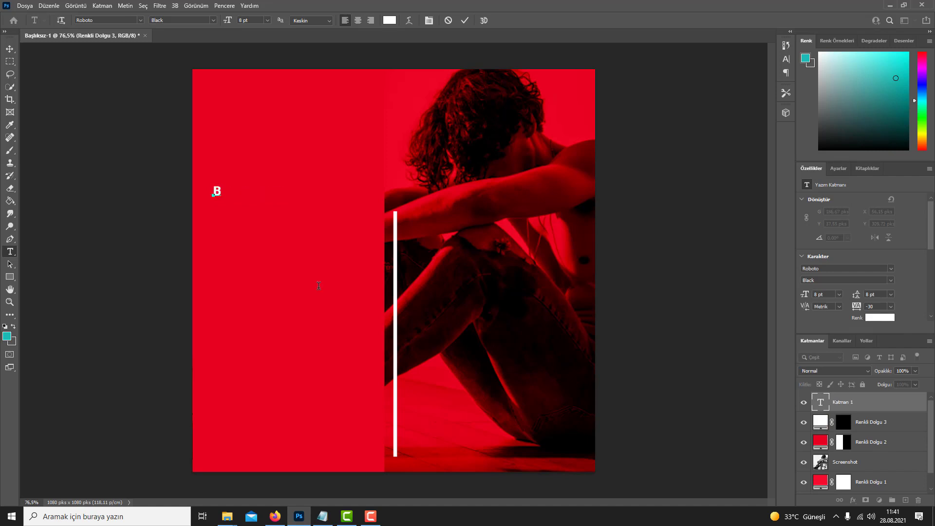
text(İRAZ DÜŞÜN !)
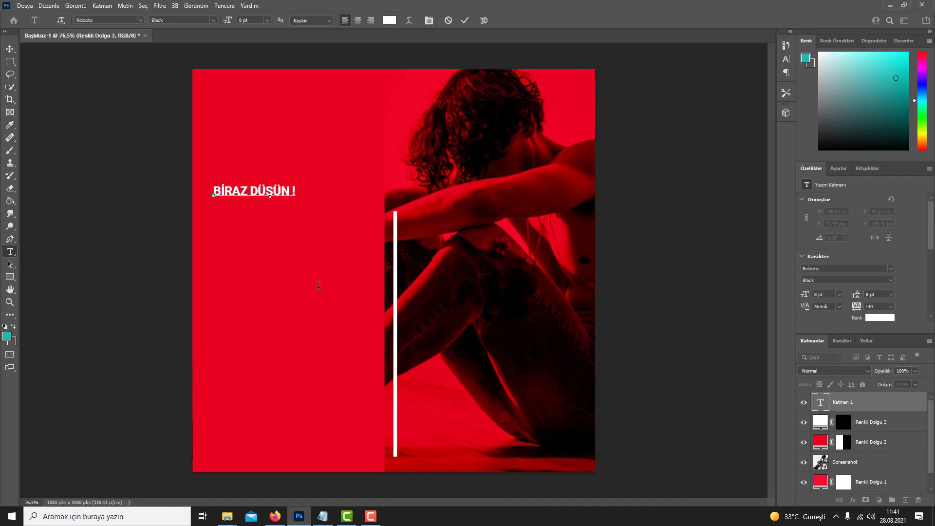
Set the headline to 19 pt, commit it, and nudge it slightly left
key(ctrl+a)
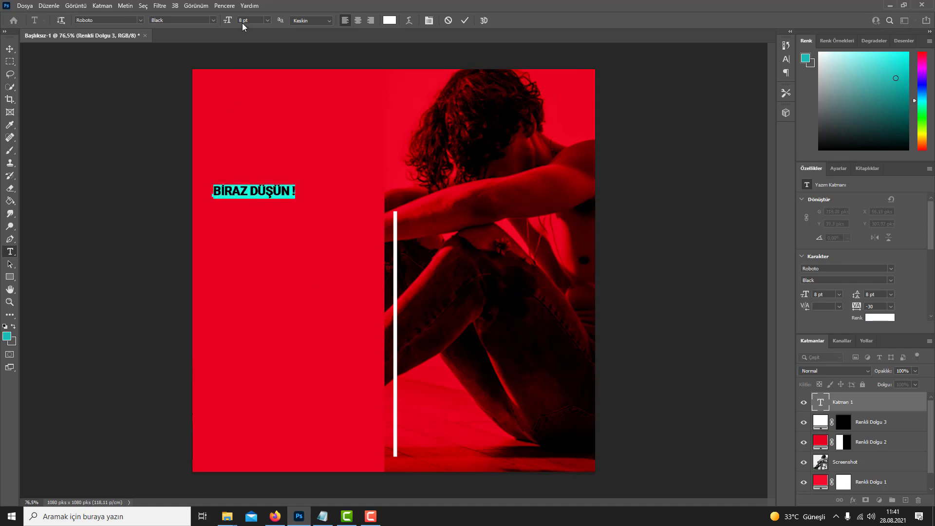
text(18)
key(Return)
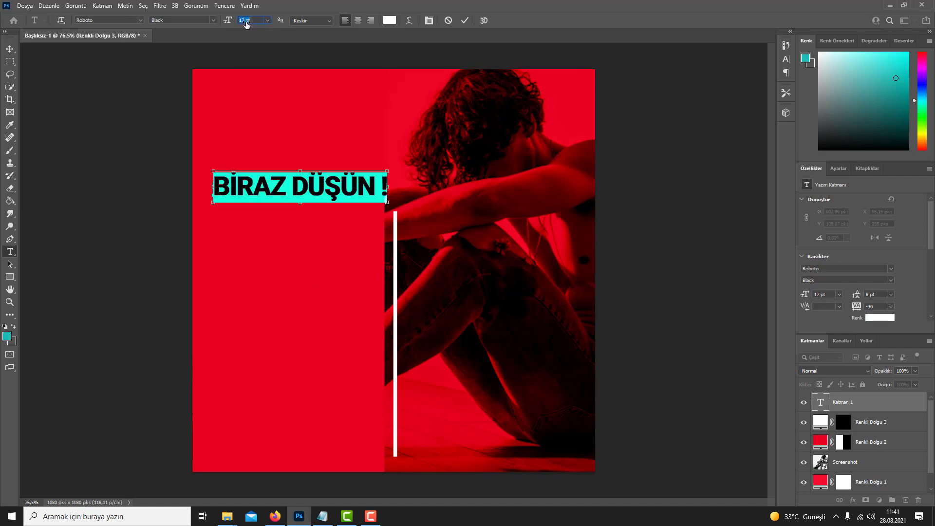
key(Up)
click(317, 190)
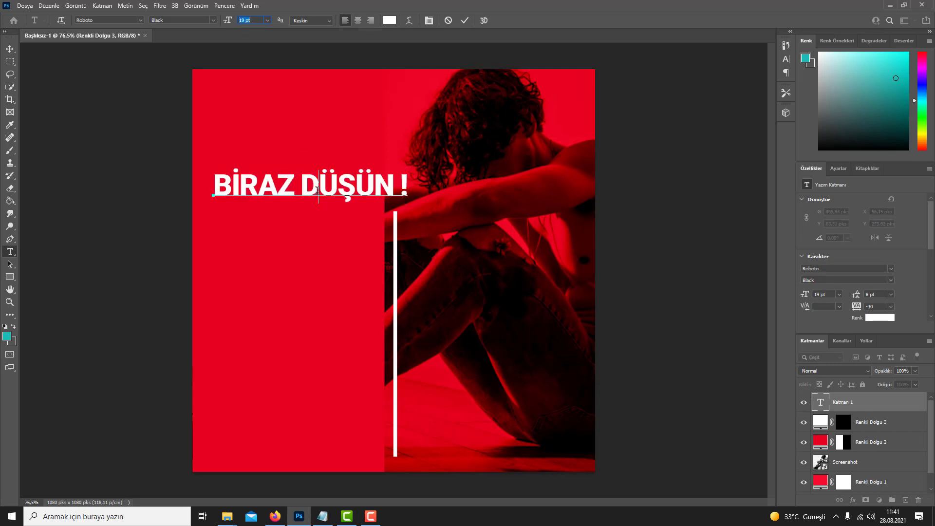
key(ctrl+Return)
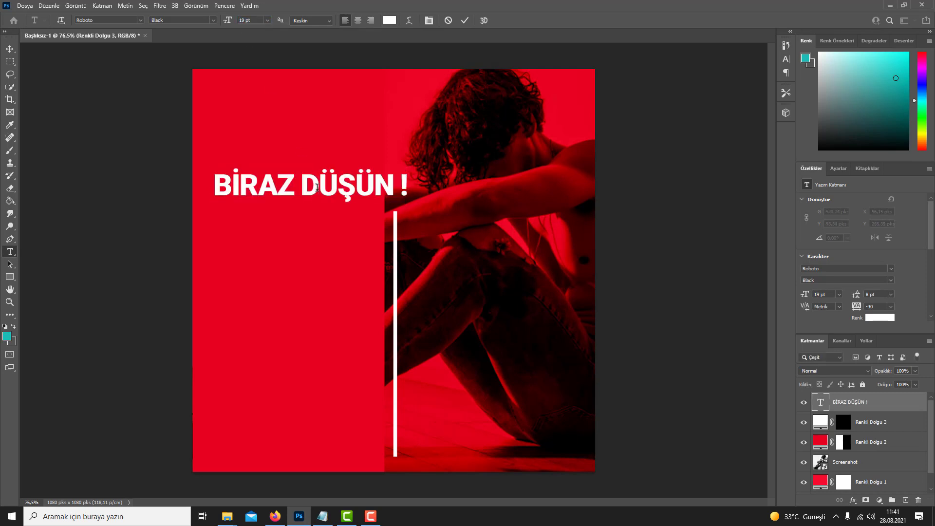
key(v)
drag(316, 190, 305, 190)
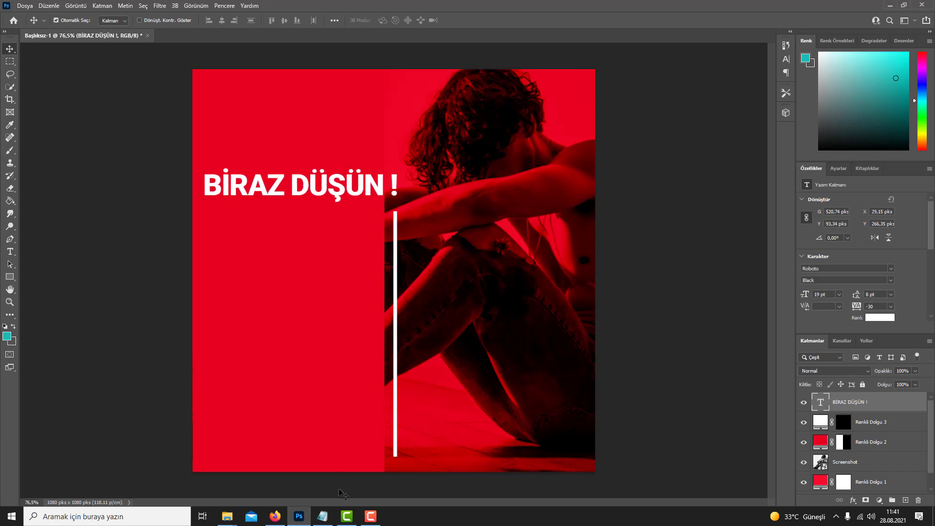
Paste the first Malcolm X quote from Notepad as a new text layer below the headline
click(323, 516)
drag(183, 444, 93, 407)
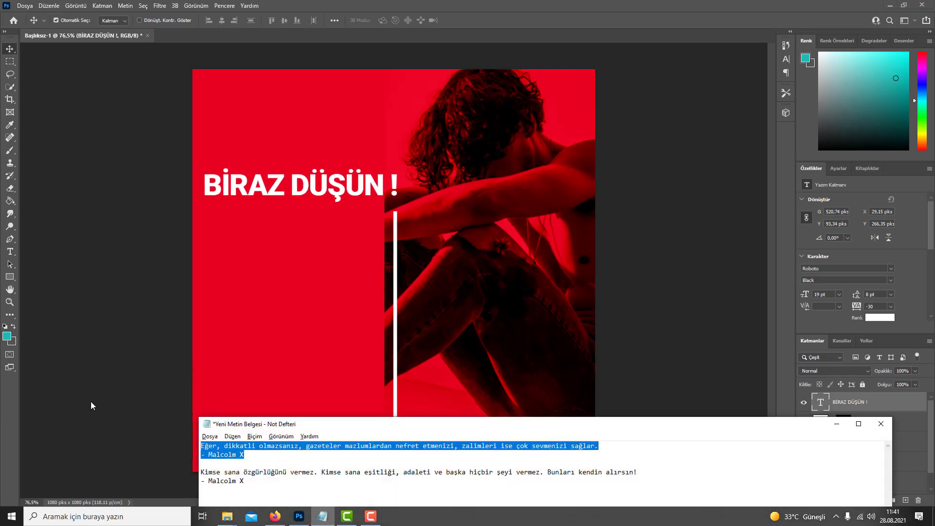
click(146, 372)
click(234, 276)
key(t)
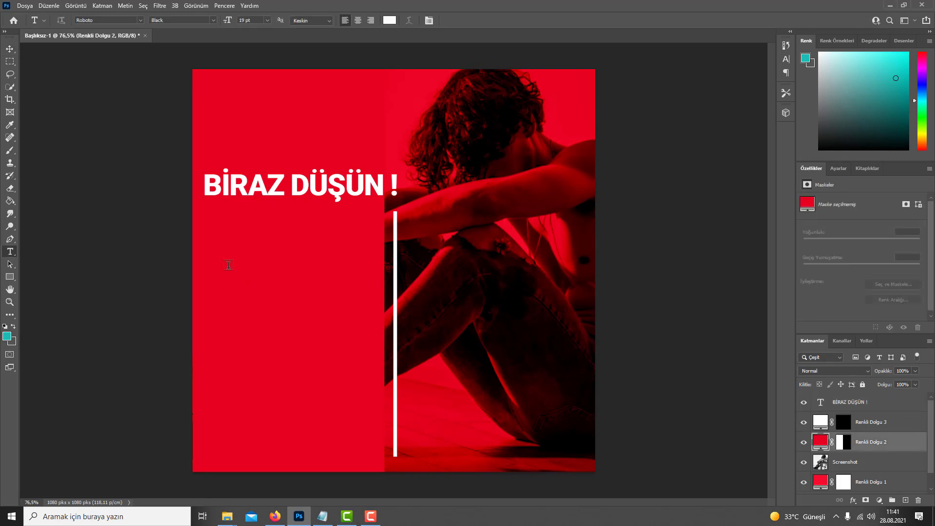
click(230, 267)
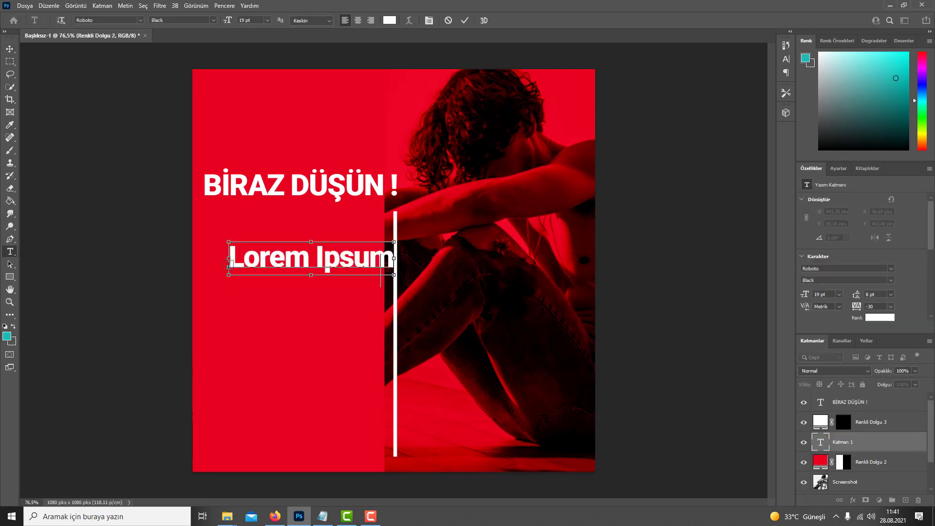
key(ctrl+v)
Set the quote to 8 pt and break lines after 'olmazsanız,' and before 'zalimleri'
key(ctrl+a)
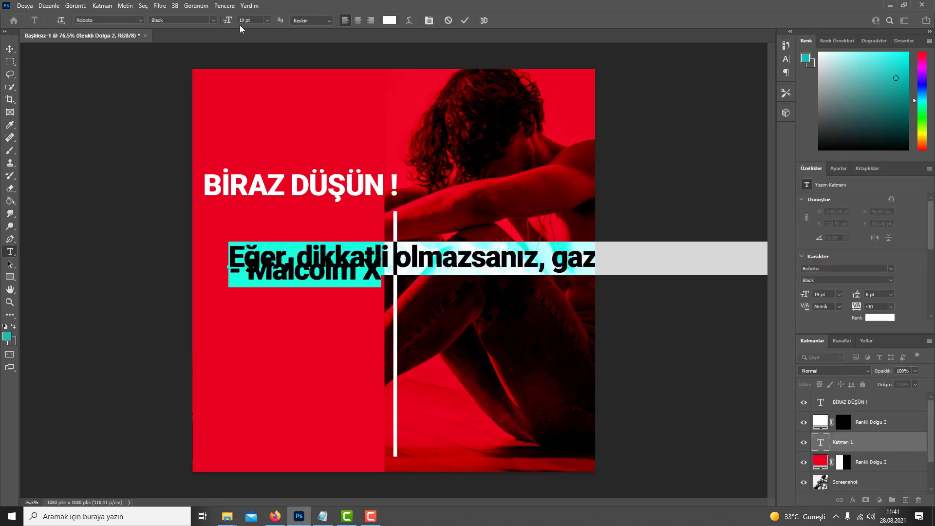
click(241, 20)
text(8)
key(Return)
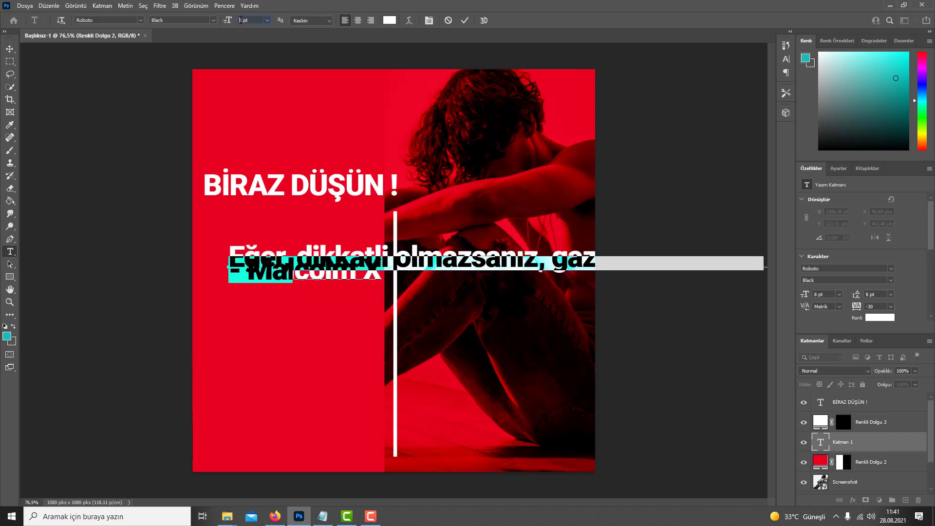
click(368, 267)
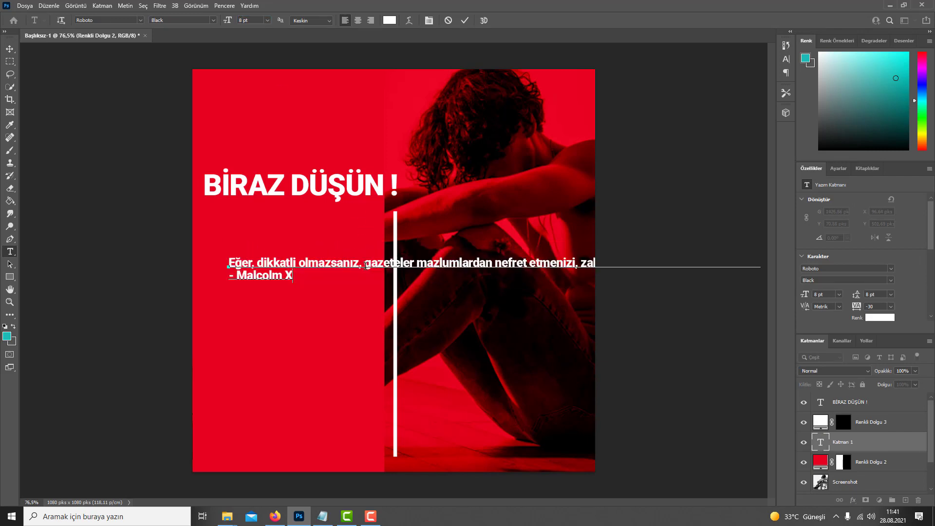
key(Return)
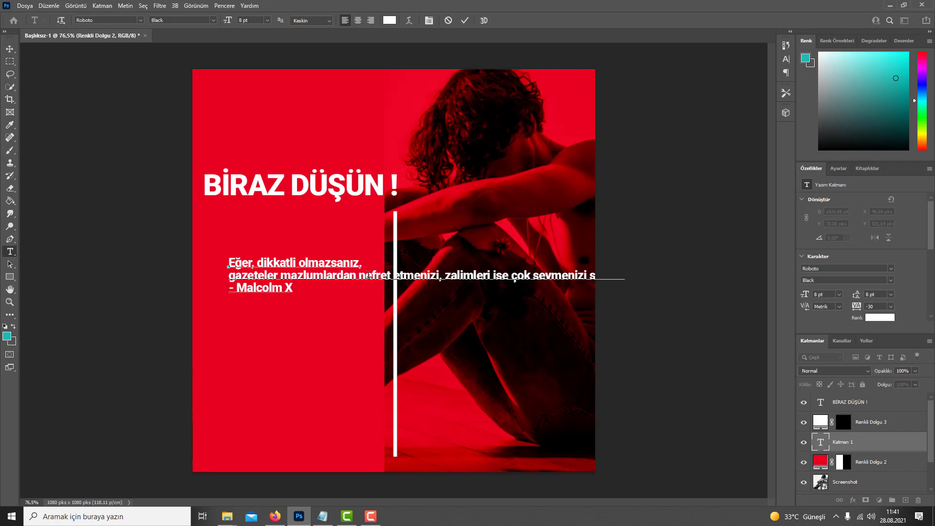
key(Return)
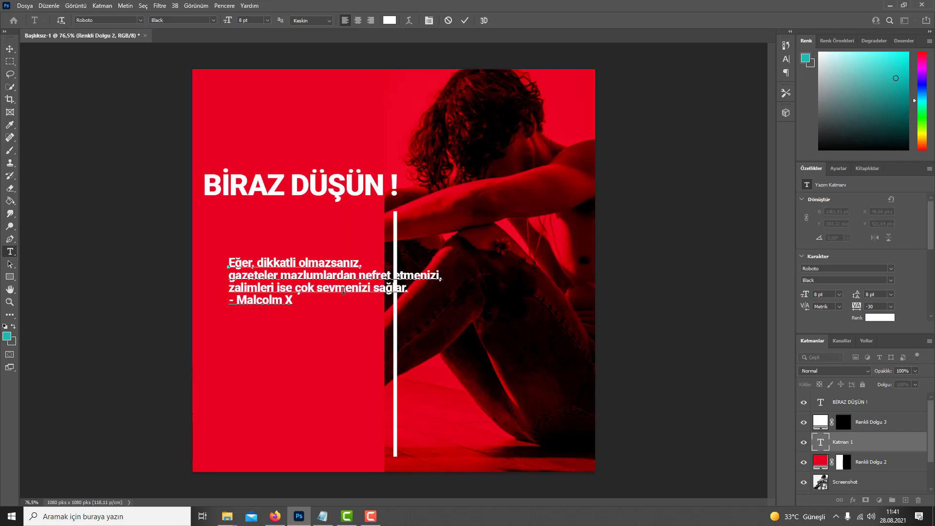
Shift the quote left, space out its attribution, and move the white line about 55 px right
drag(359, 263, 338, 261)
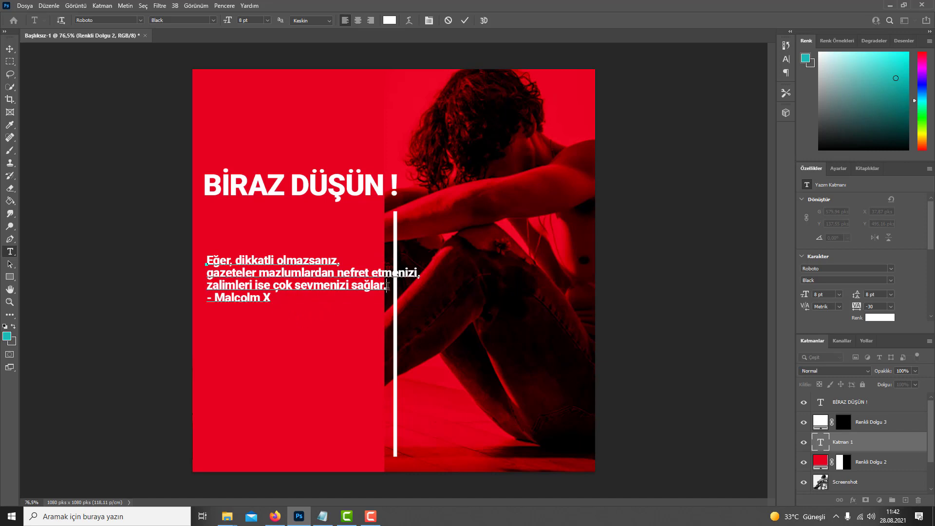
click(387, 286)
key(Return)
key(Escape)
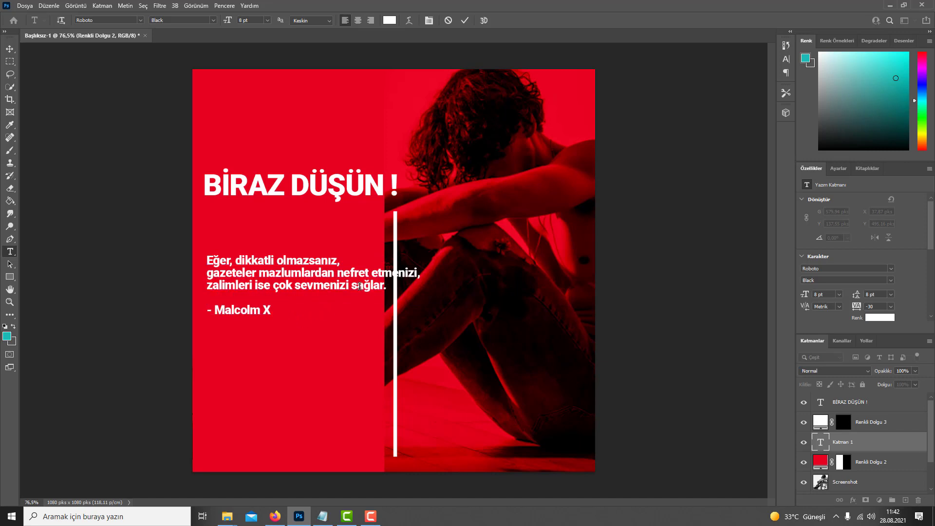
key(v)
drag(403, 250, 425, 247)
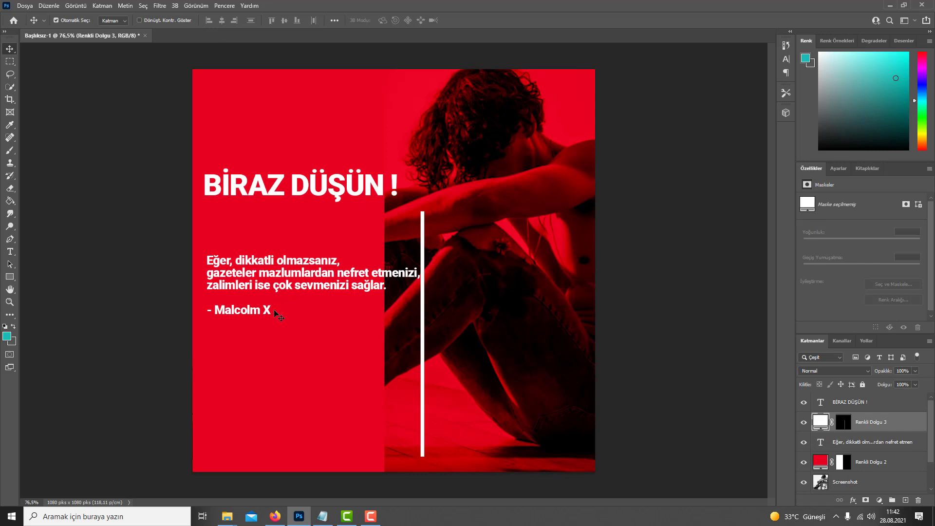
Paste the second Malcolm X quote from Notepad as a new text layer below the first
click(322, 516)
click(280, 486)
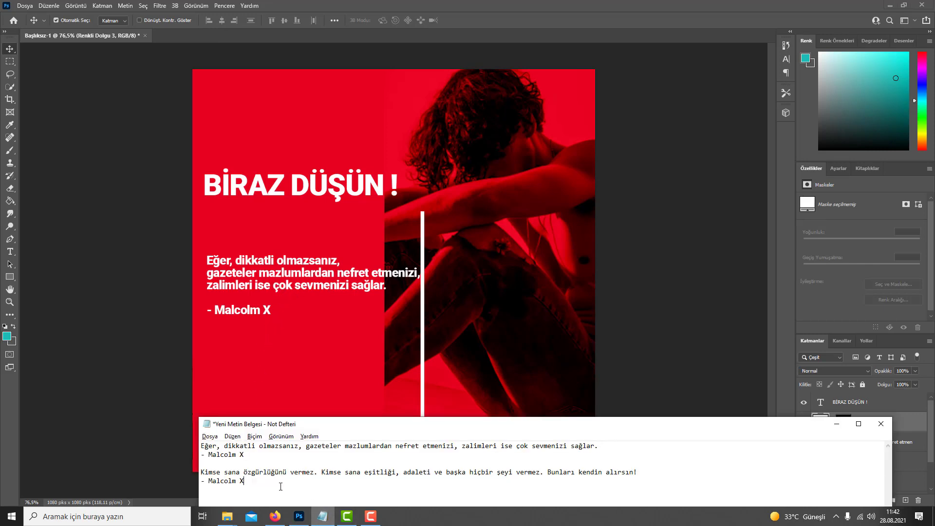
drag(281, 486, 147, 469)
click(209, 377)
key(t)
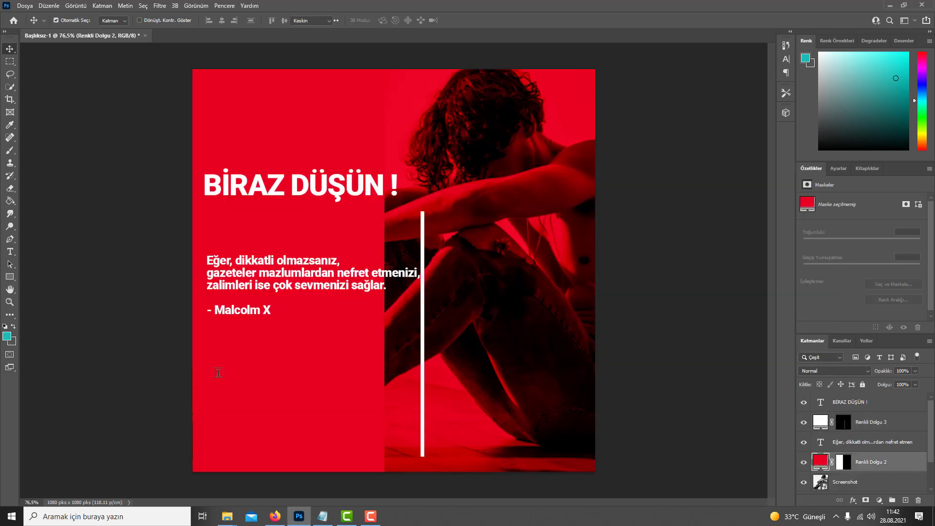
click(217, 379)
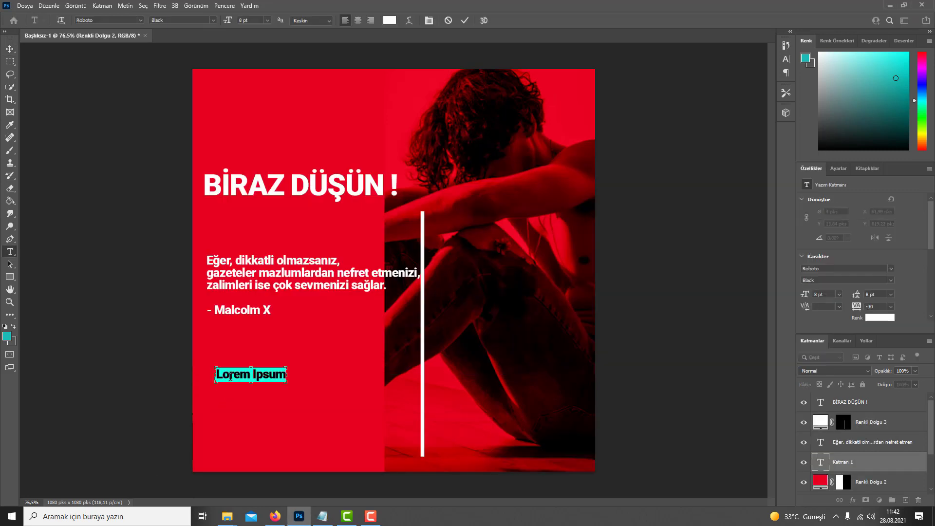
key(ctrl+v)
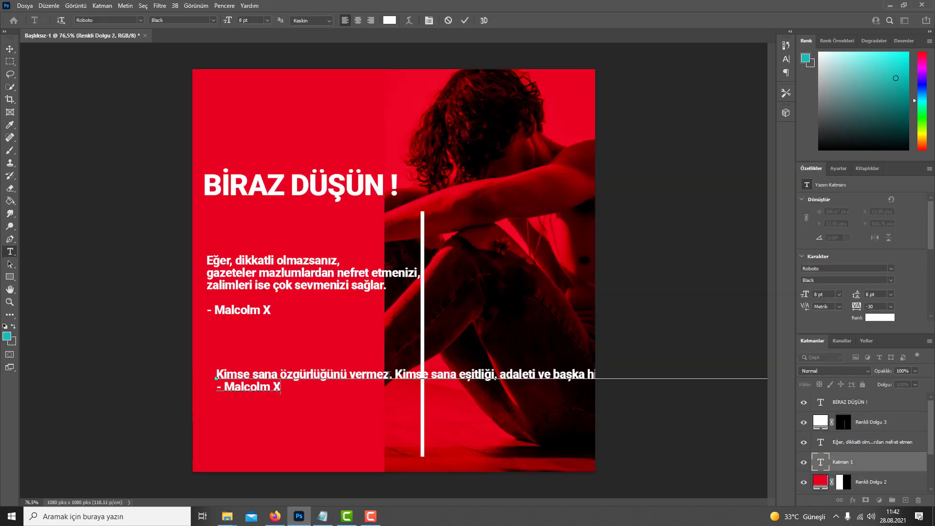
Break the quote after its first sentence and before 'Bunları kendin alırsın!', shifting it left
click(394, 374)
key(Return)
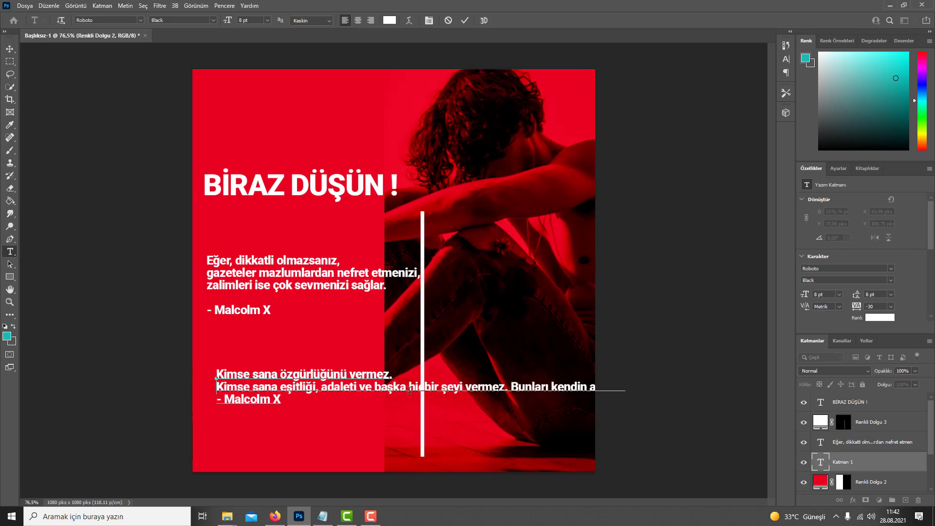
click(508, 388)
key(Return)
drag(290, 387, 279, 388)
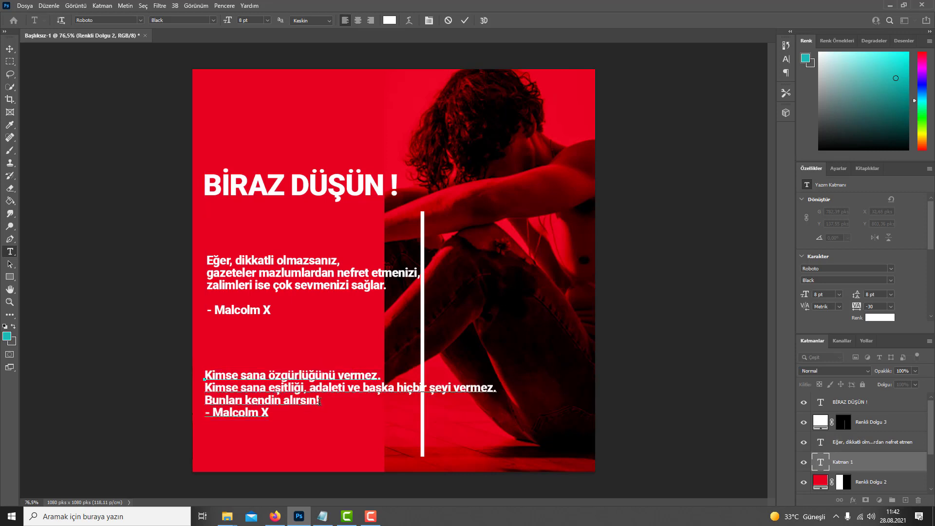
key(Return)
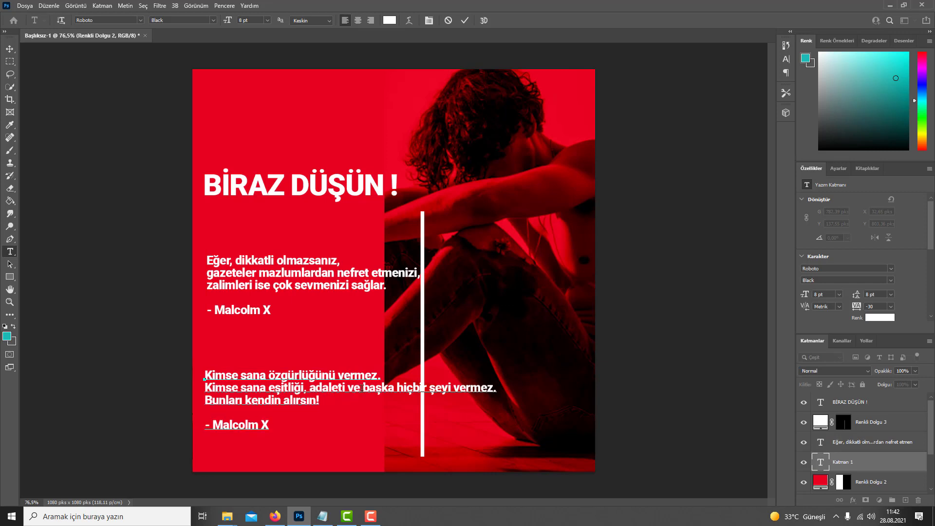
Wrap 'başka hiçbir şeyi vermez.' onto its own line, commit, and nudge the block up
click(362, 388)
key(Return)
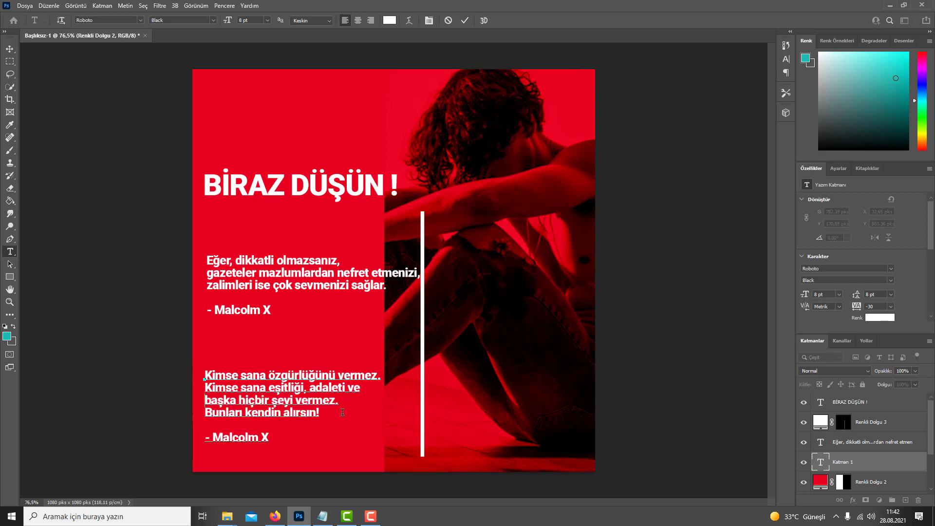
key(Escape)
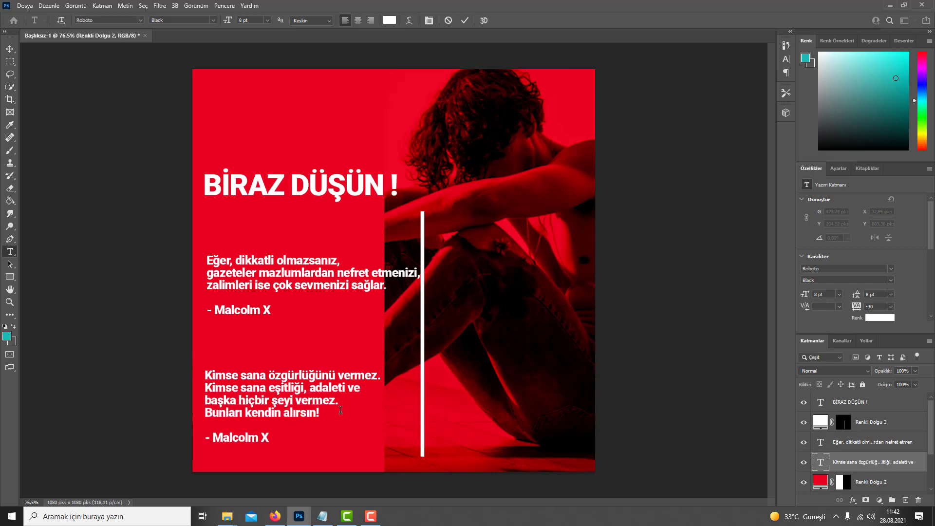
key(v)
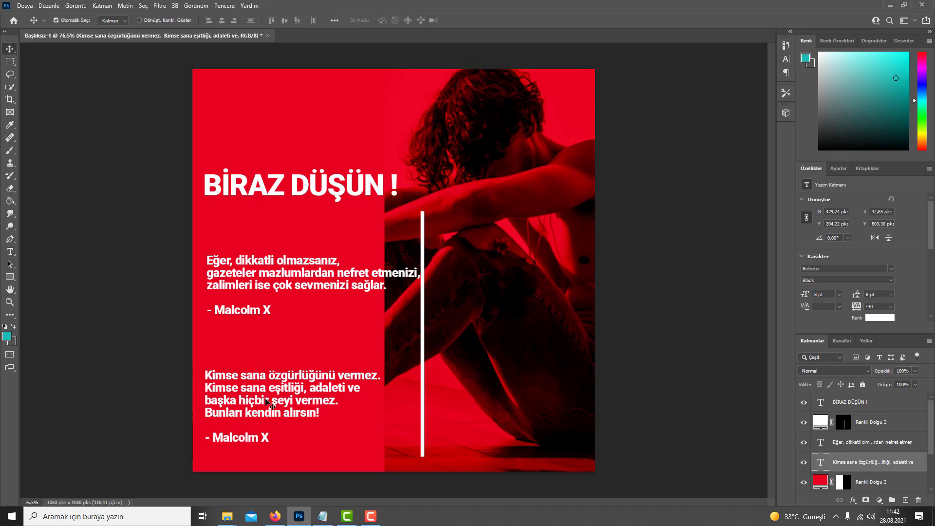
drag(263, 400, 265, 384)
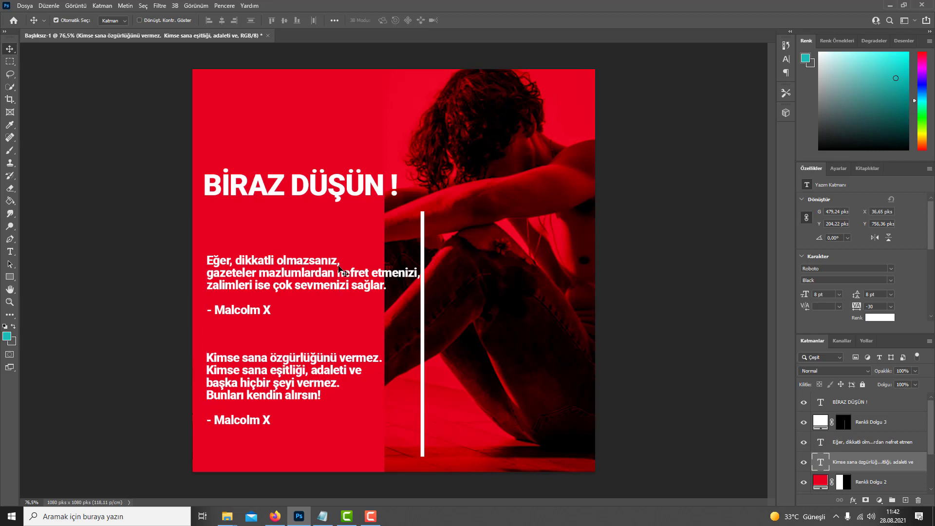
Enlarge the 'BİRAZ DÜŞÜN !' headline to 21 pt
click(306, 193)
key(ctrl+t)
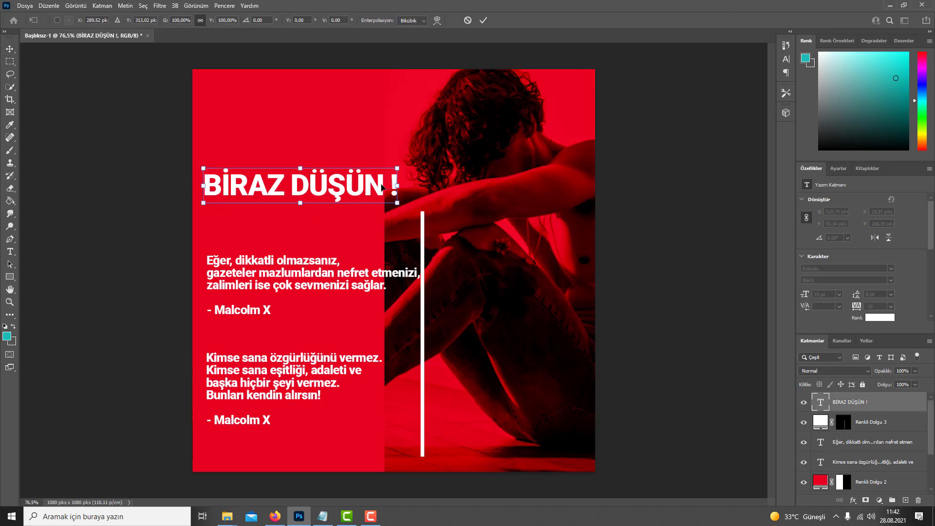
key(Return)
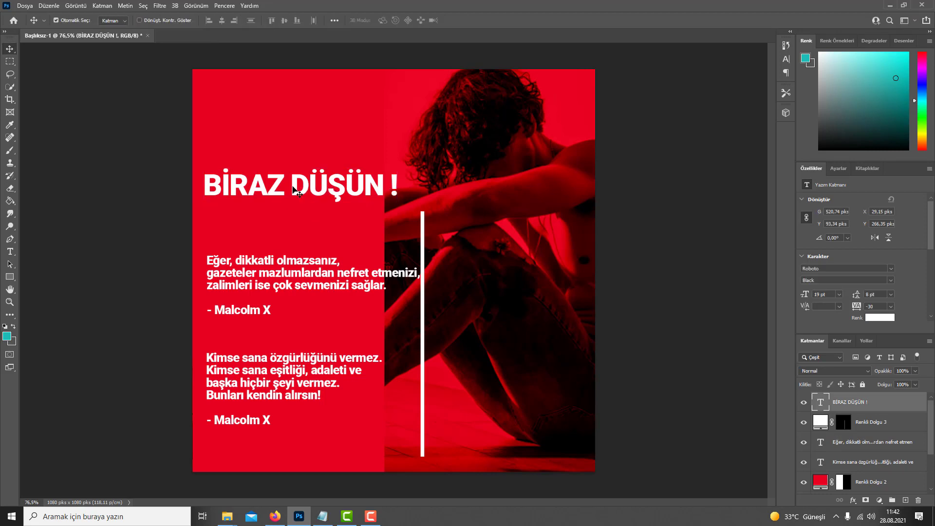
double_click(294, 190)
double_click(293, 184)
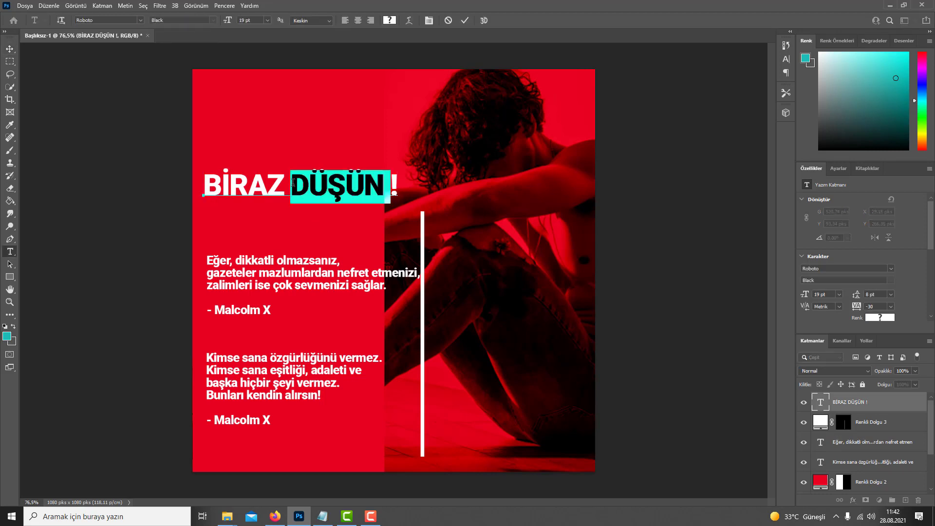
triple_click(292, 182)
click(242, 20)
scroll(242, 20, up, 3)
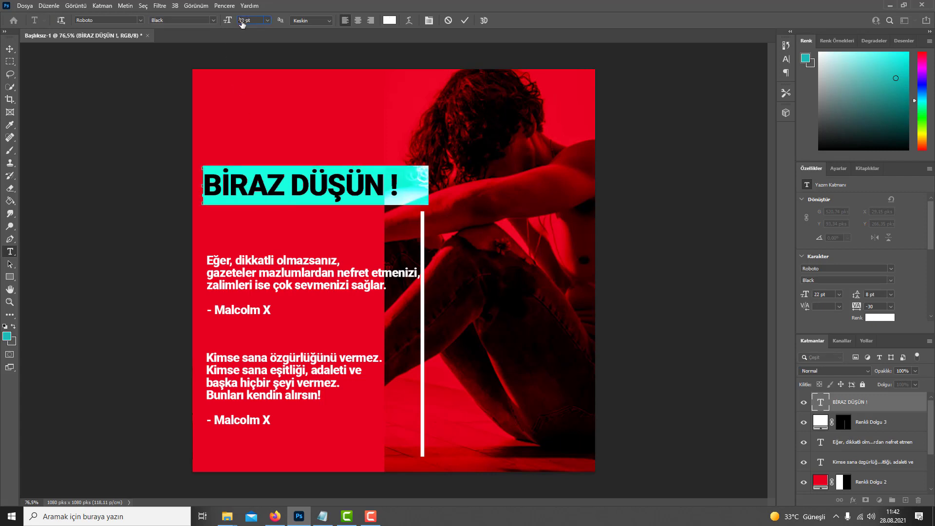
scroll(242, 22, down, 1)
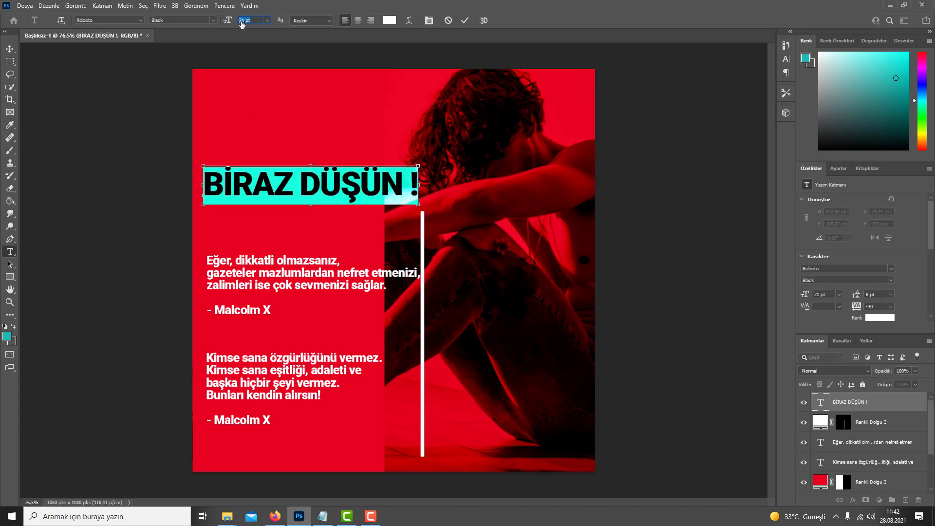
scroll(243, 22, up, 1)
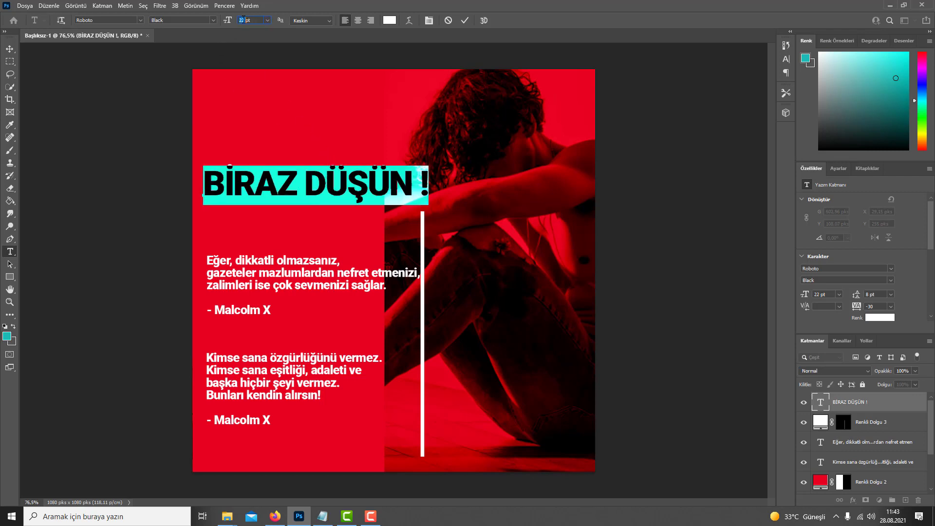
scroll(242, 20, down, 1)
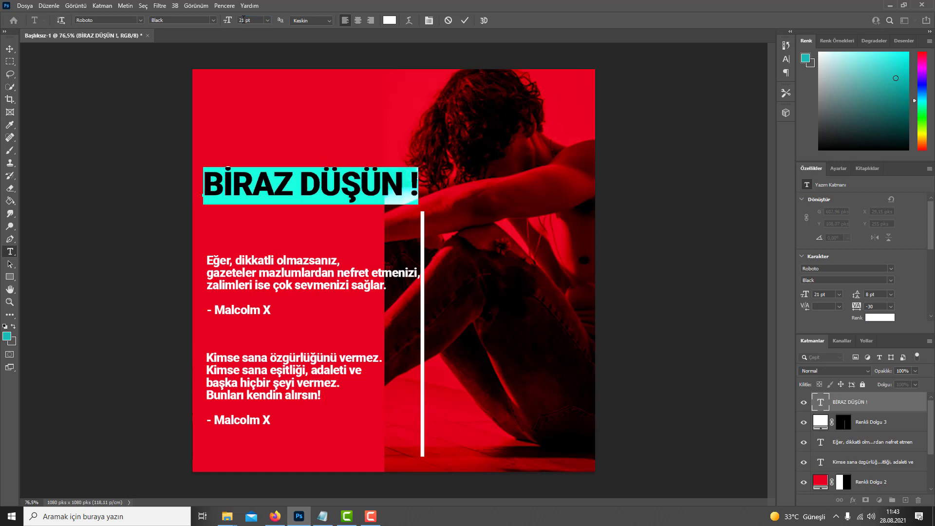
click(336, 100)
Nudge both quote blocks slightly left so they align under the headline
key(v)
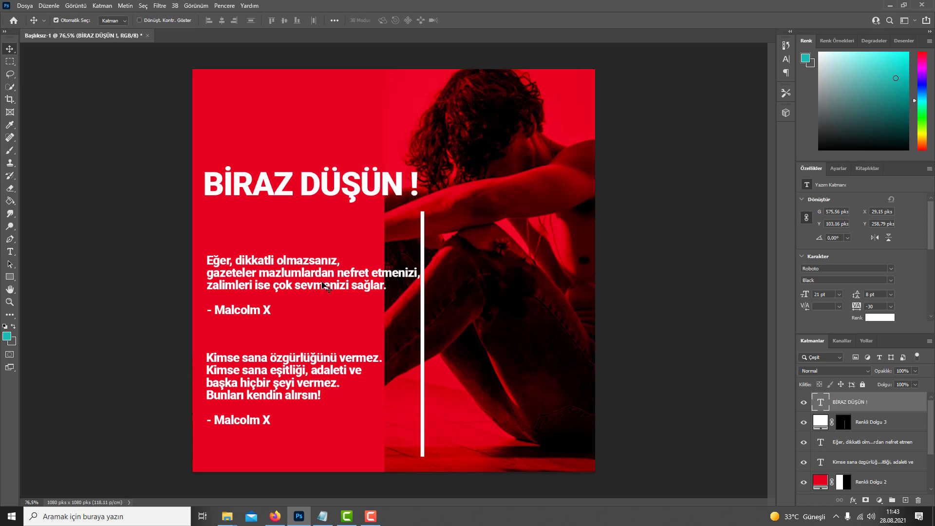
click(304, 284)
drag(302, 283, 300, 286)
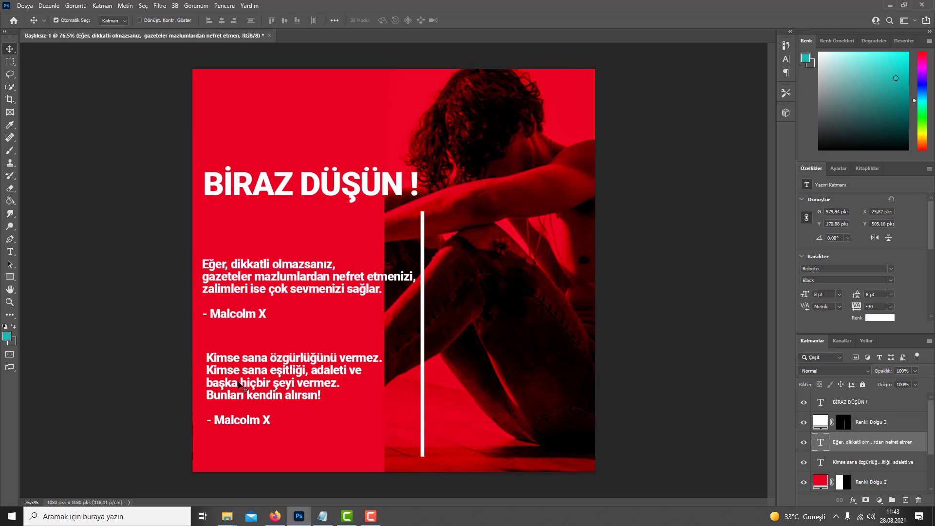
drag(246, 351, 241, 352)
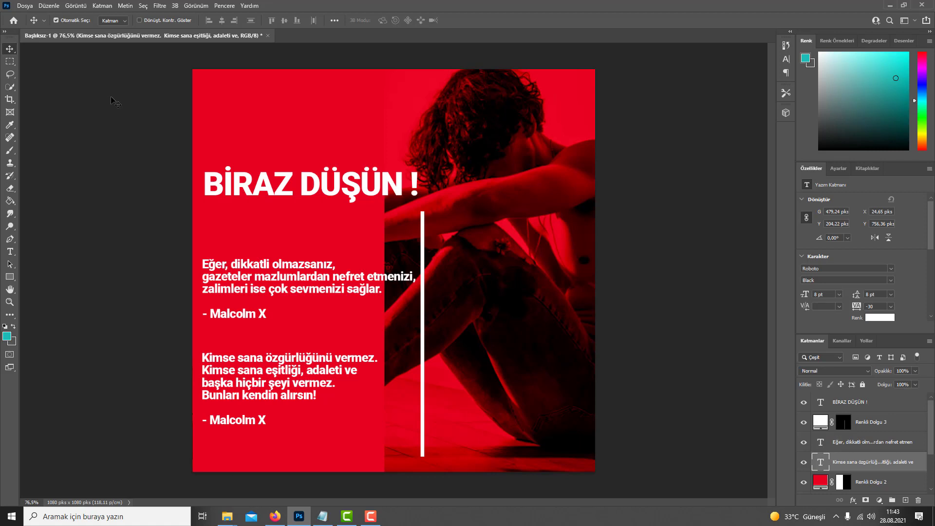
Type a footer text layer at the canvas bottom: creator's name, then '=) Abone olmayı unutmayın'
key(t)
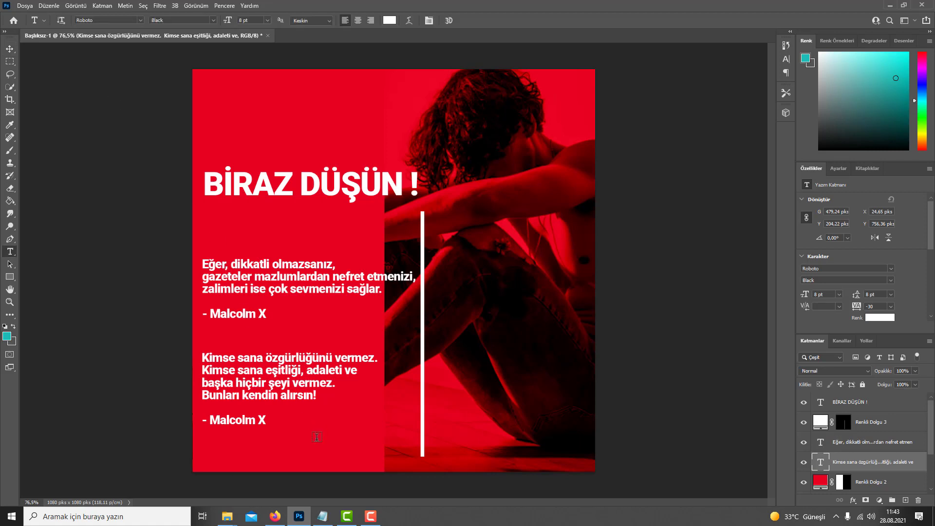
click(230, 465)
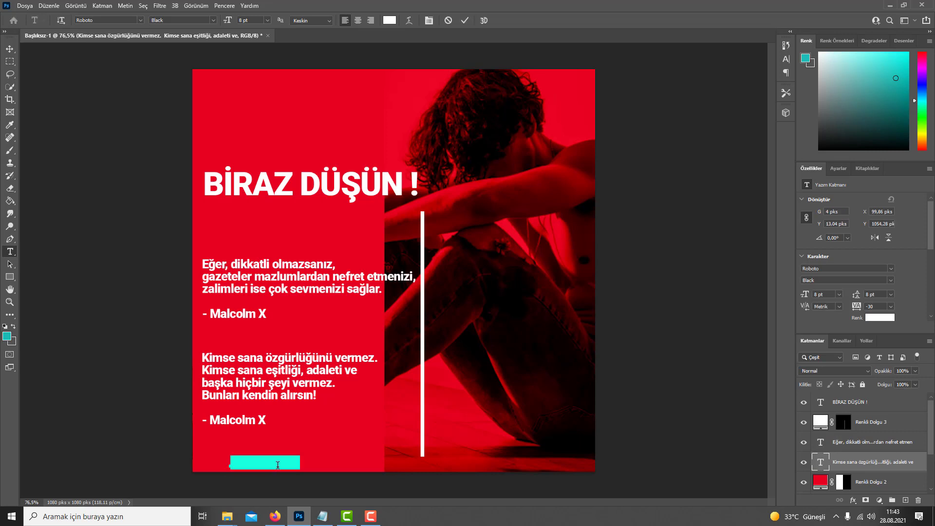
key(Right)
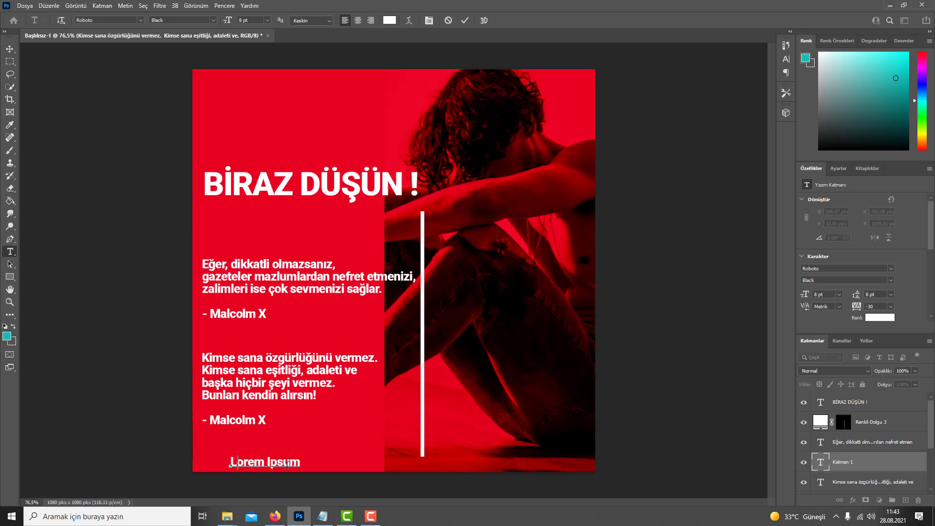
text(Yasin)
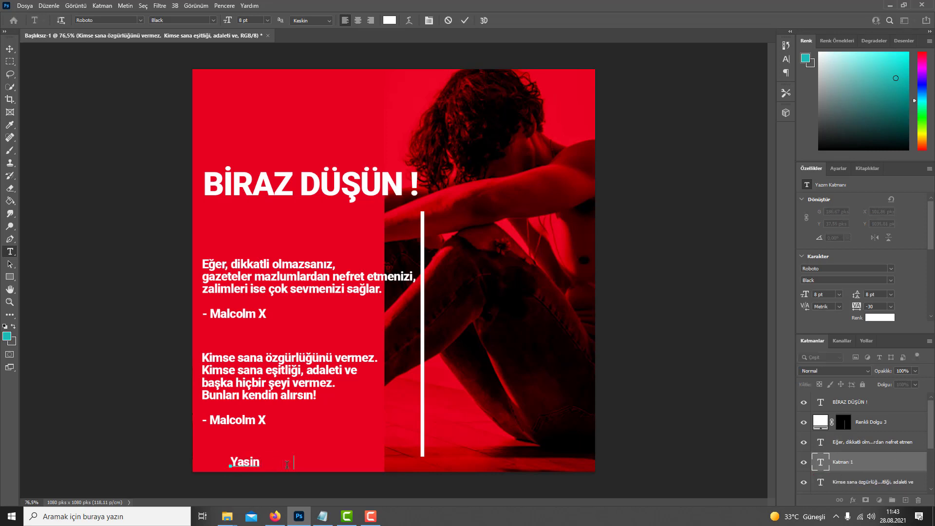
text( ÇELİK)
text( =) aB)
text(ON)
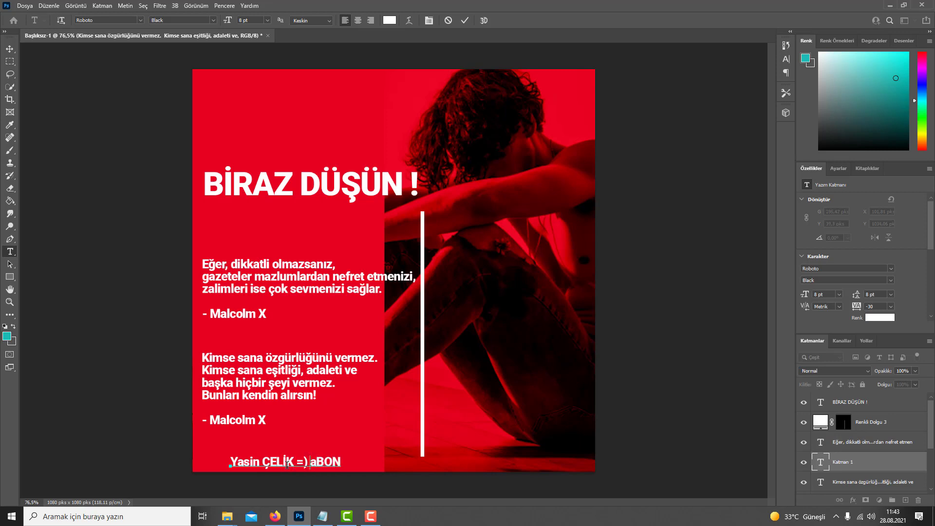
key(BackSpace)
key(BackSpace)
key(BackSpace)
text(Ab)
text(one olmayı)
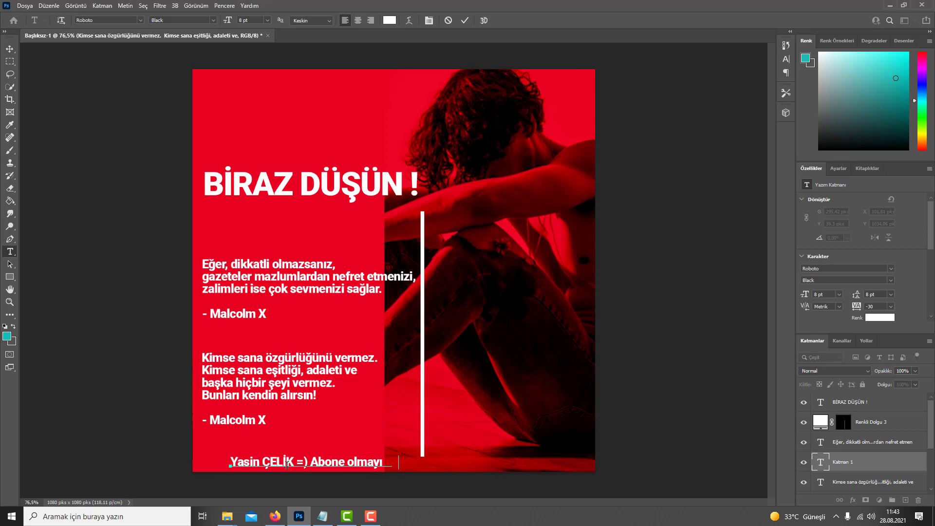
text( unutmayın)
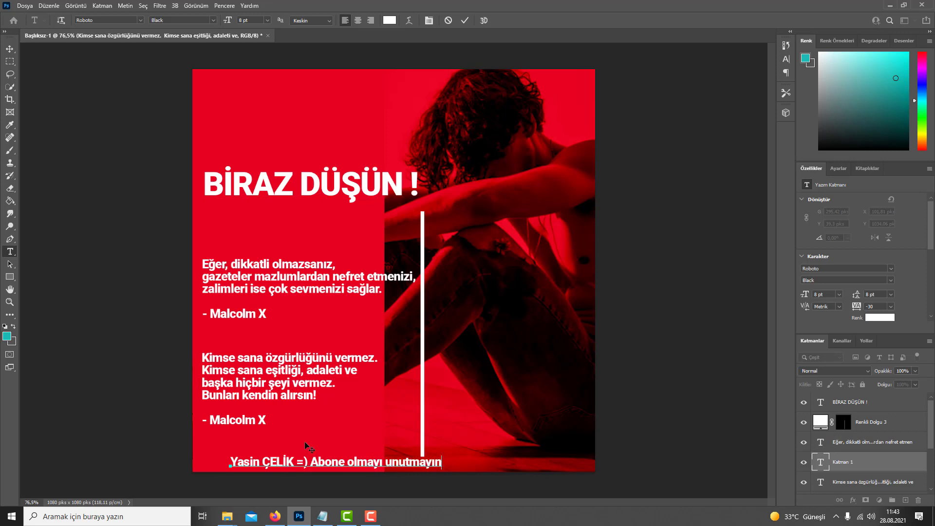
key(ctrl+Return)
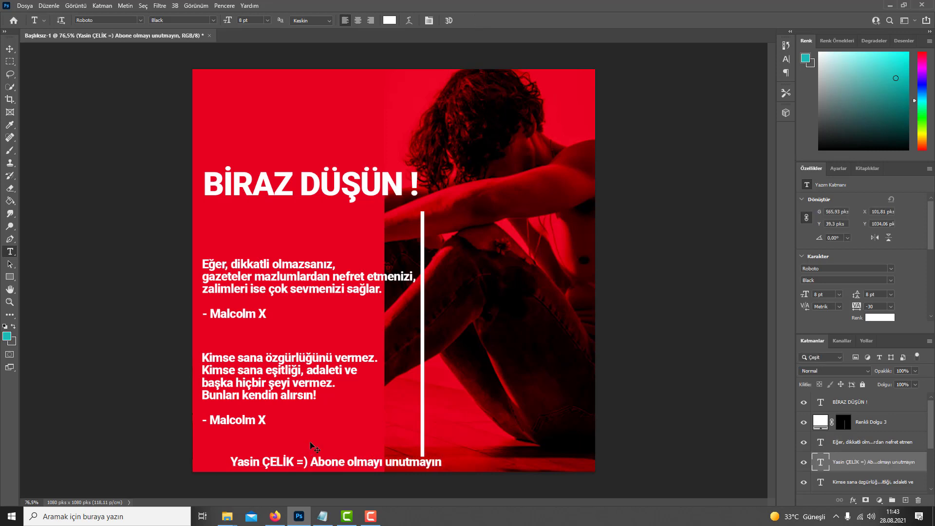